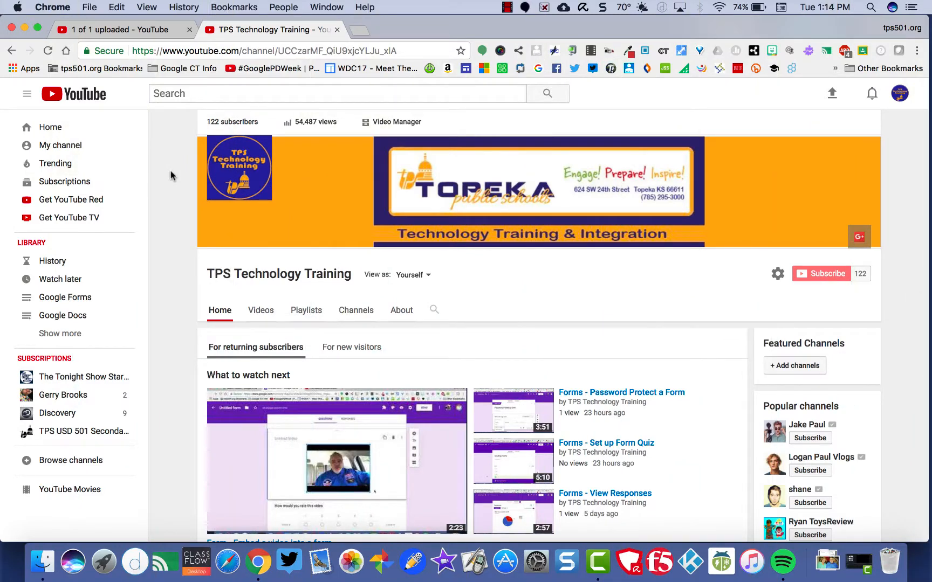
Open the YouTube Card Test video's edit page from Video Manager and open its visibility options
click(382, 126)
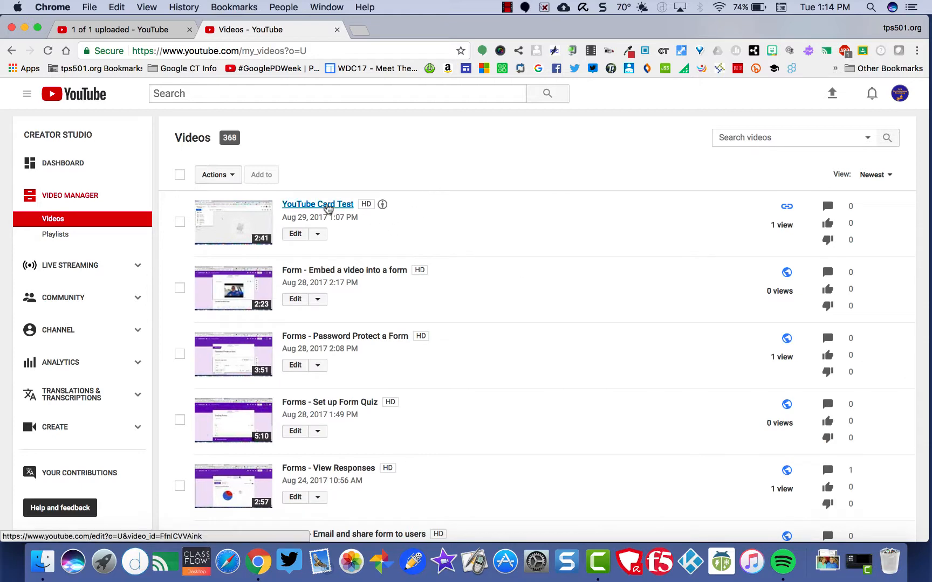
click(327, 206)
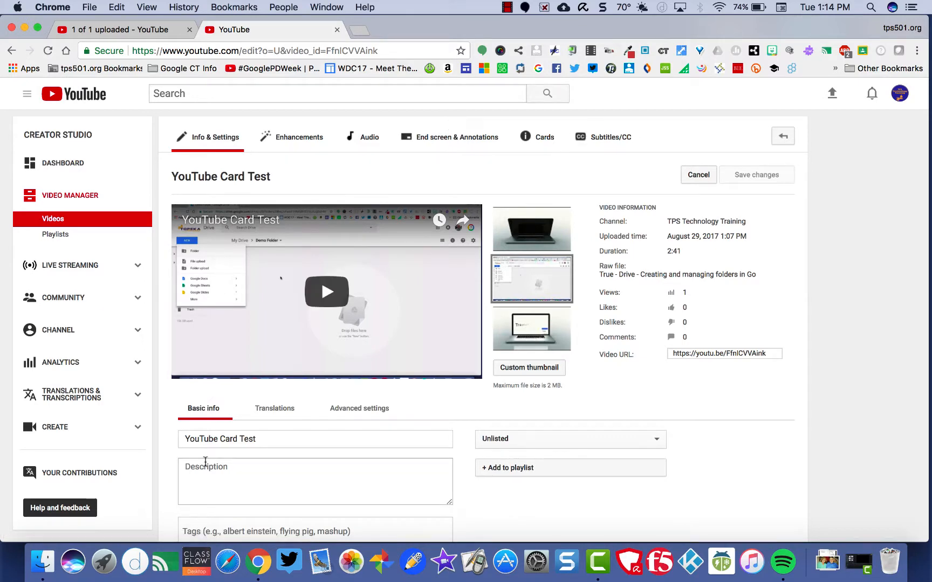
scroll(205, 461, down, 3)
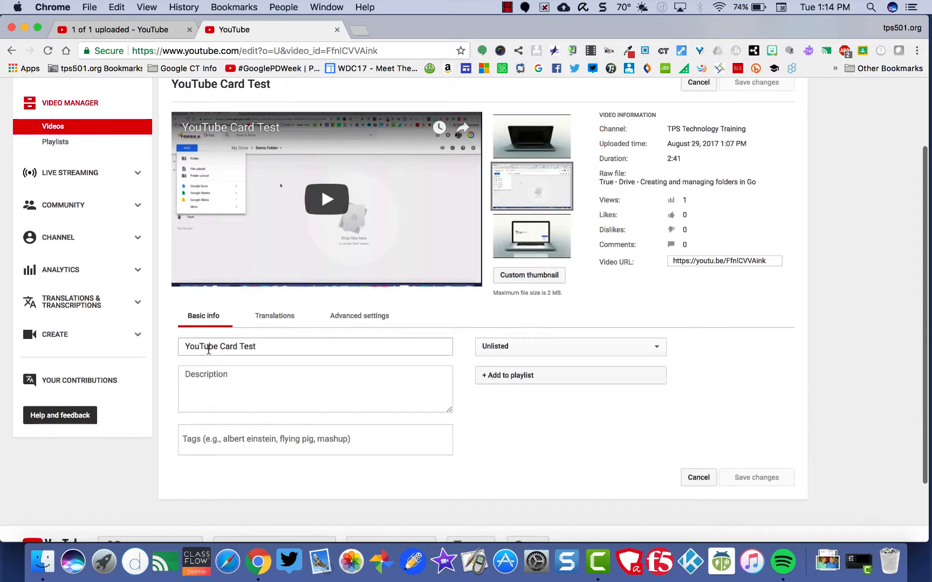
click(494, 346)
click(482, 452)
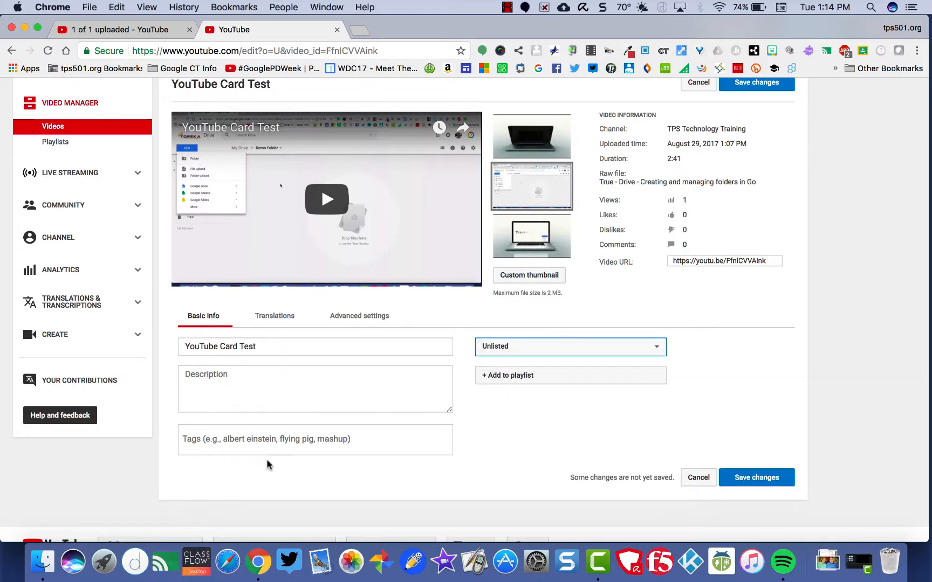
Examine the video's Translations and Advanced settings options
click(268, 323)
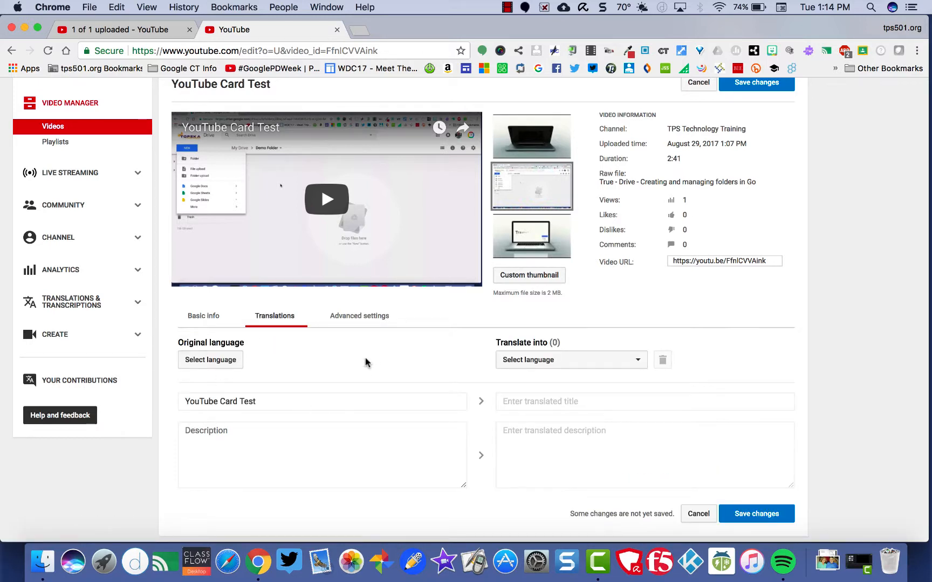
click(366, 327)
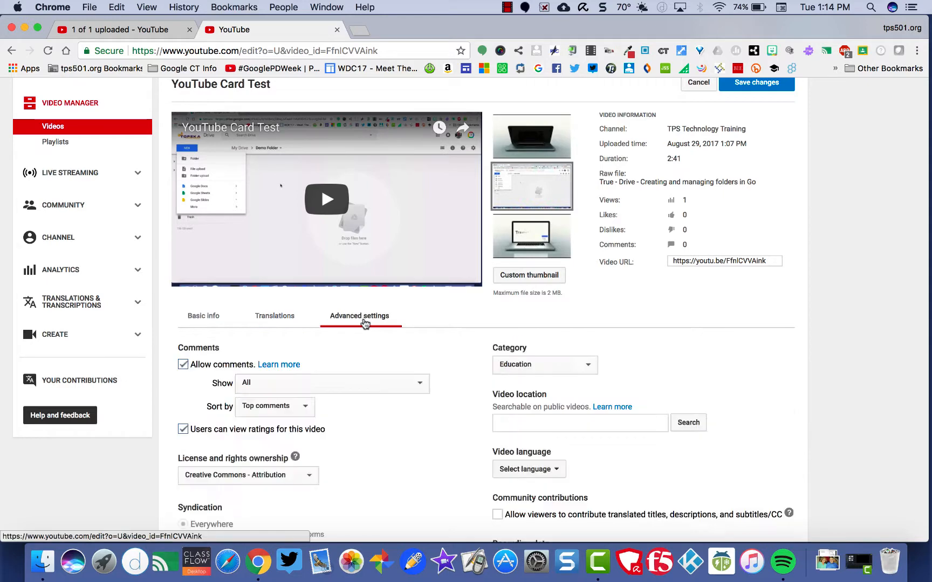
scroll(366, 346, down, 4)
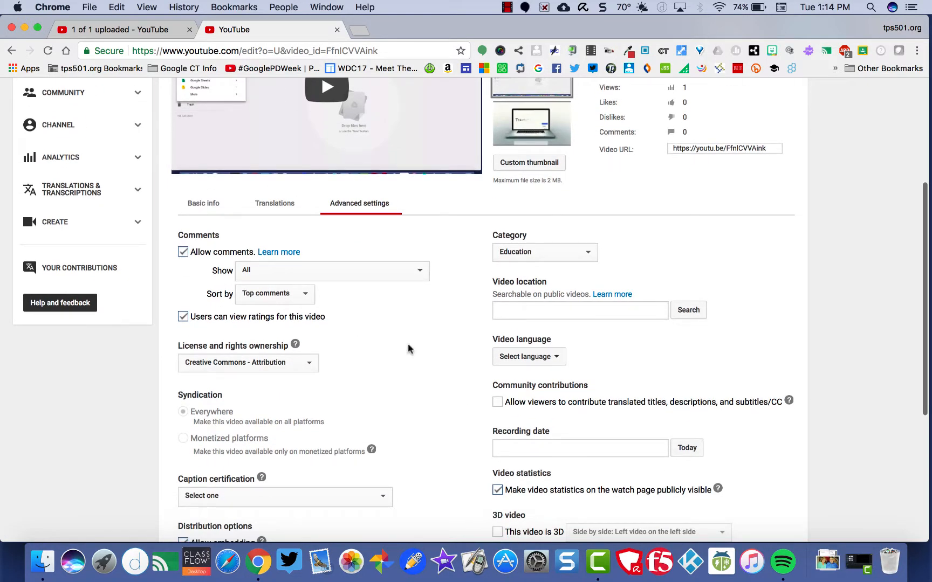
scroll(421, 379, down, 6)
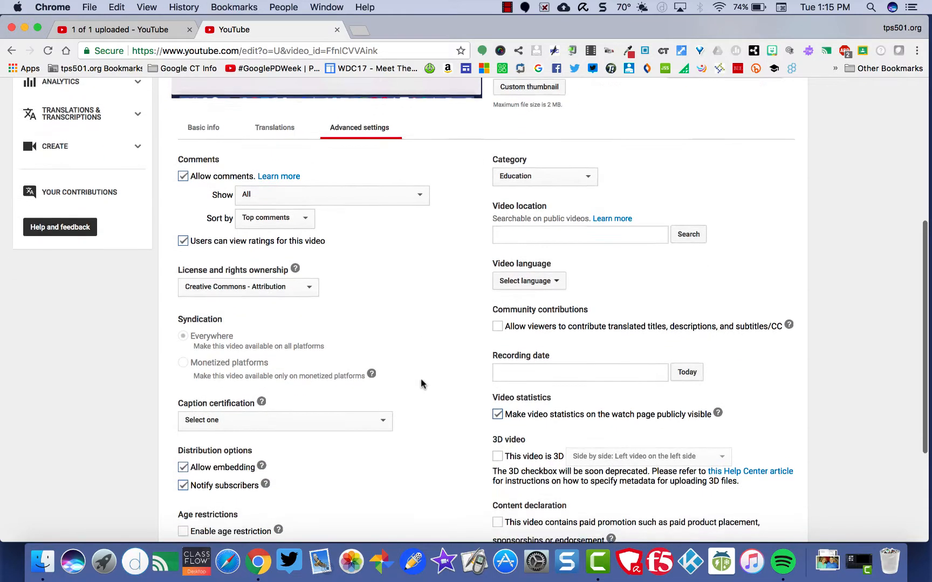
scroll(422, 383, up, 1)
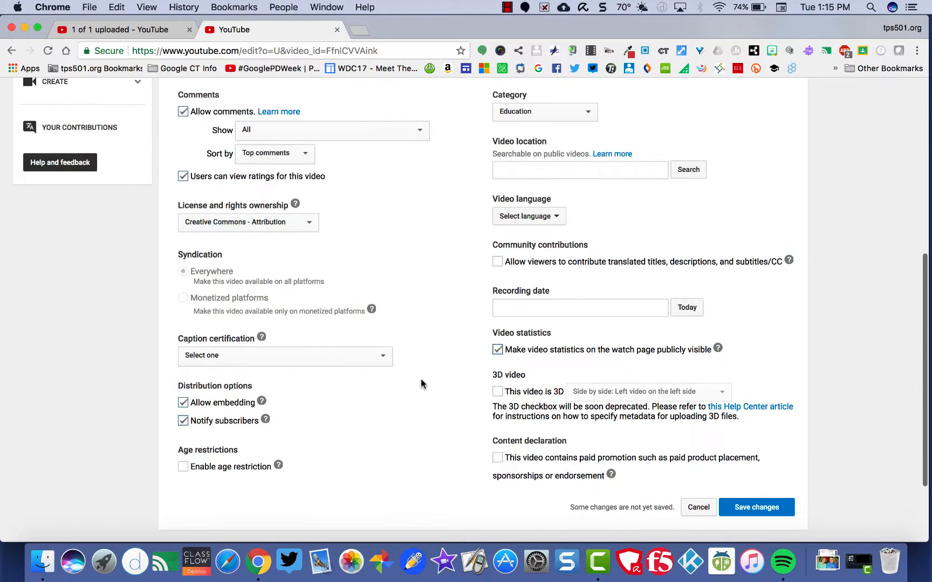
scroll(421, 383, up, 10)
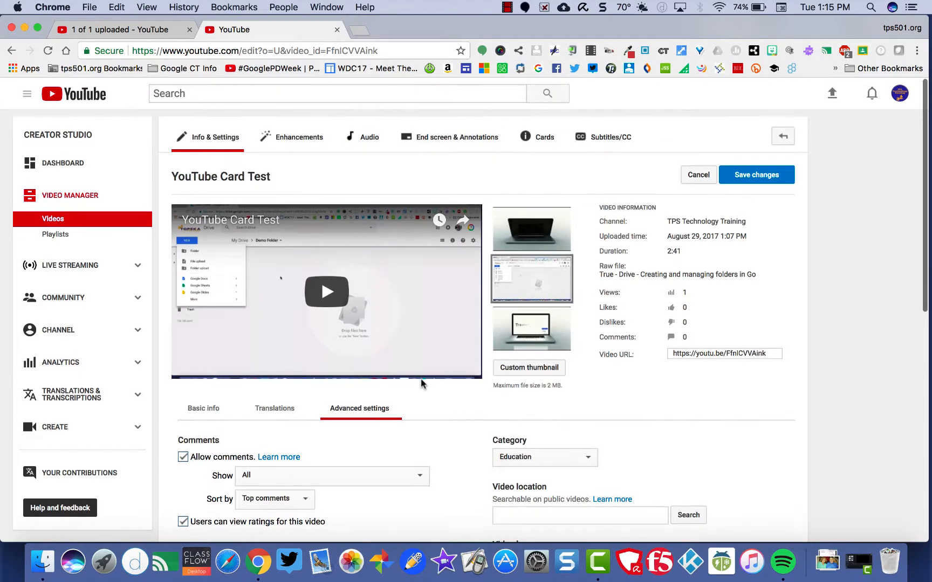
Open the Enhancements editor and play and pause the video preview
click(305, 142)
click(560, 203)
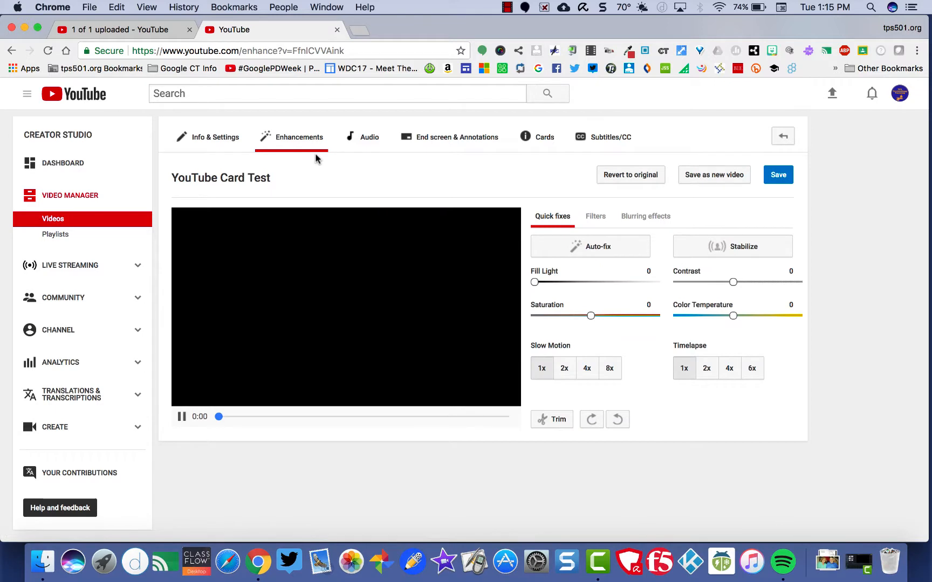
click(182, 417)
click(182, 417)
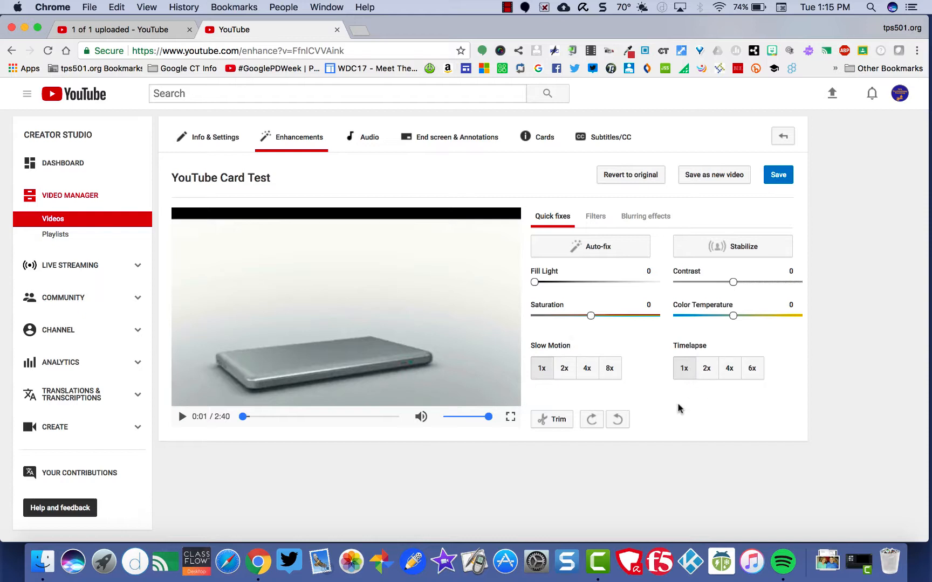
Open the Trim editor, move the playhead to about 0:19 on the timeline, and close it
click(552, 427)
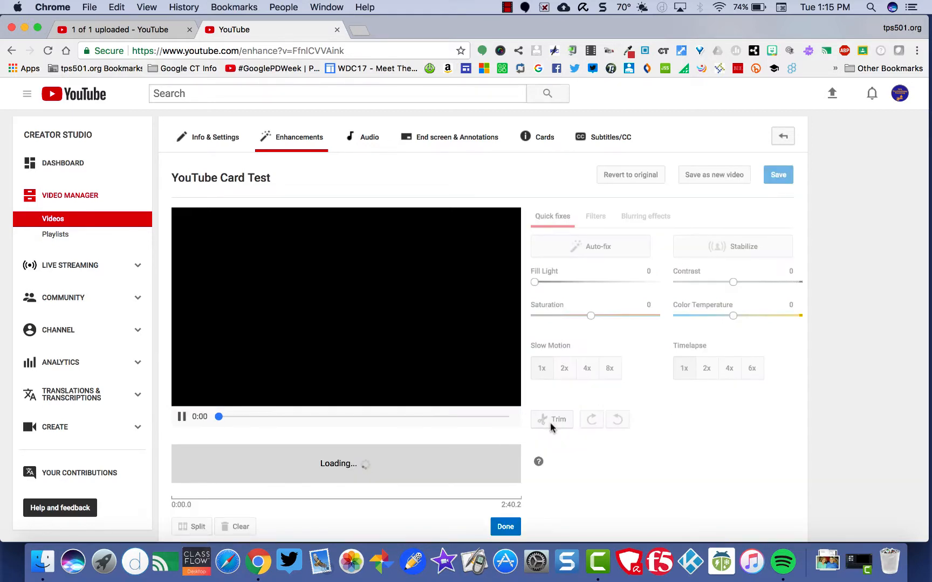
click(182, 417)
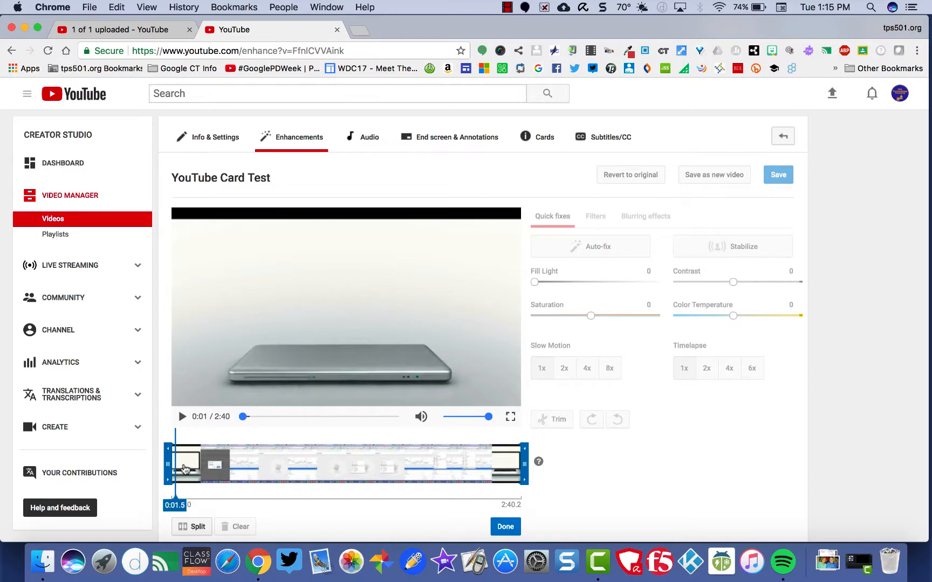
click(214, 469)
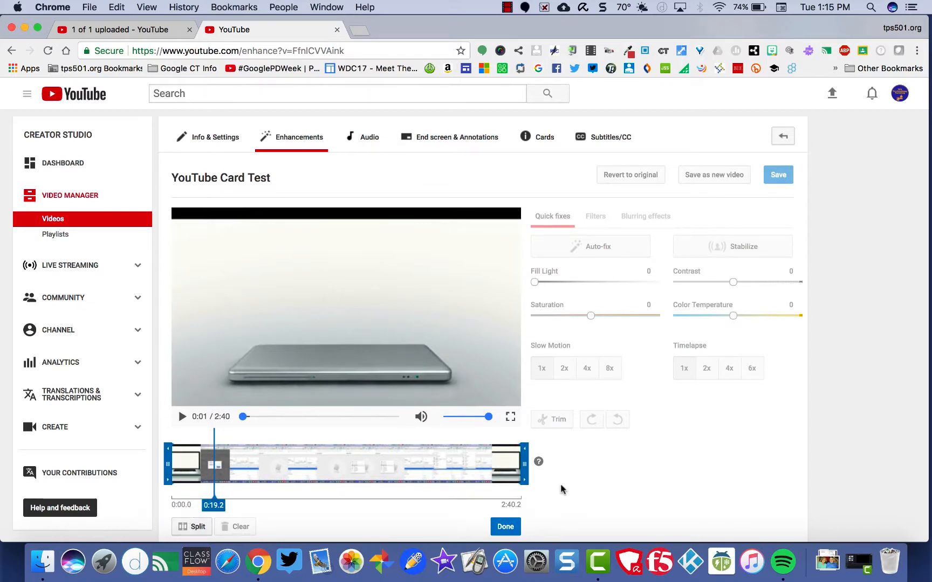
click(506, 527)
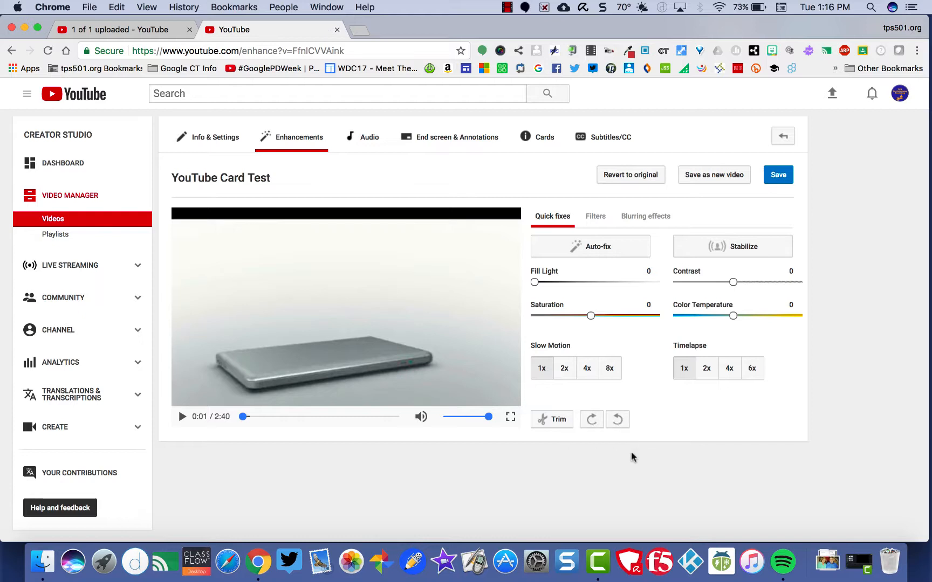
Browse the available Filters and the Blurring effects options
click(596, 215)
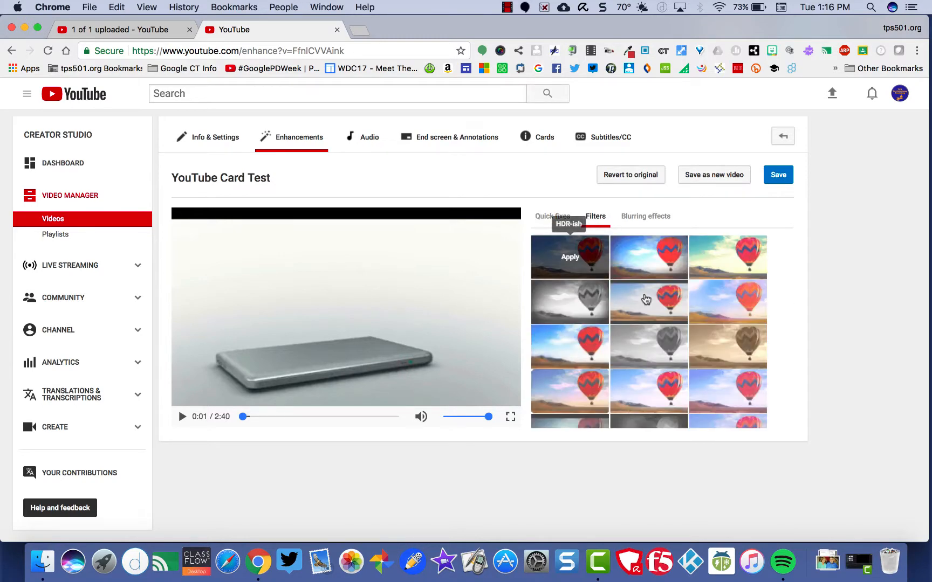
scroll(647, 302, down, 10)
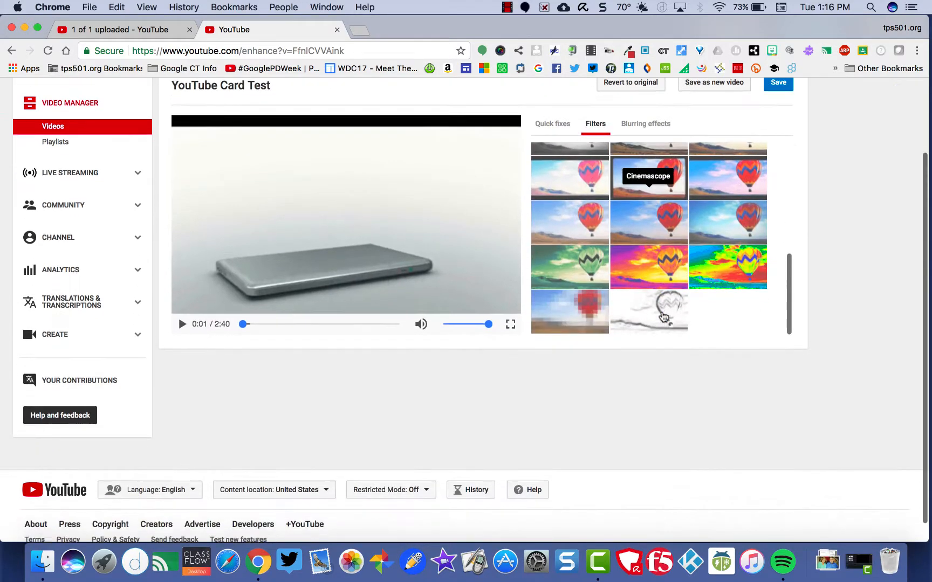
scroll(663, 317, up, 10)
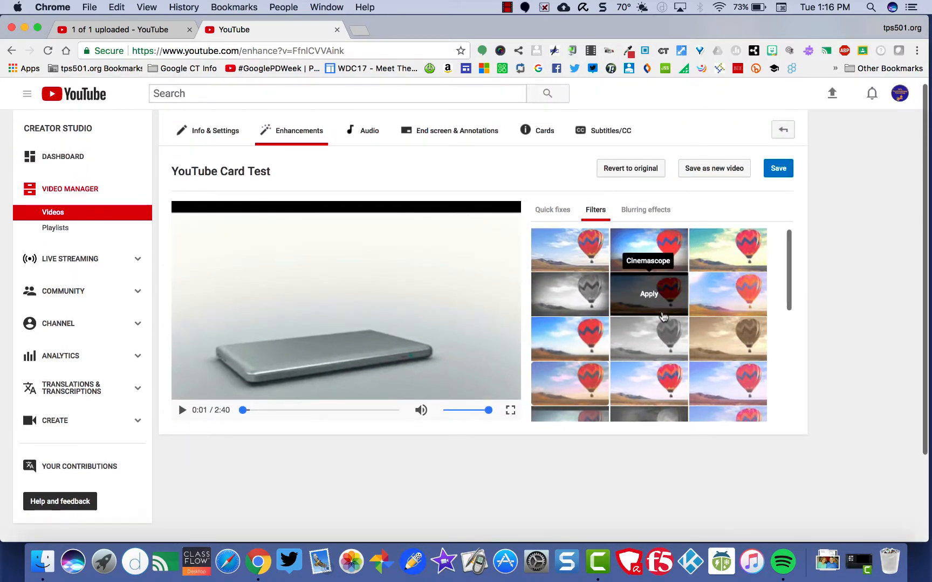
click(646, 217)
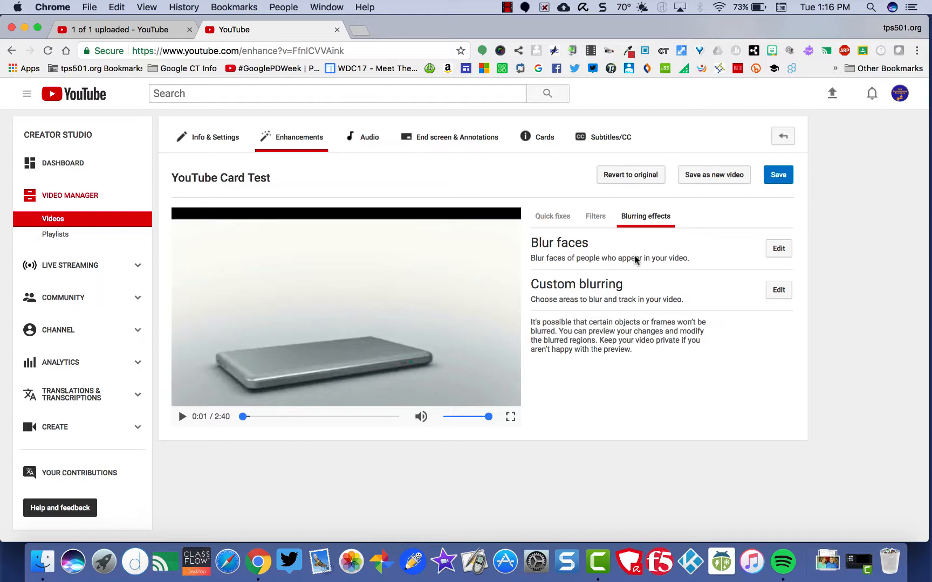
Open the Audio editor, preview the video, and browse the featured track genres
click(360, 140)
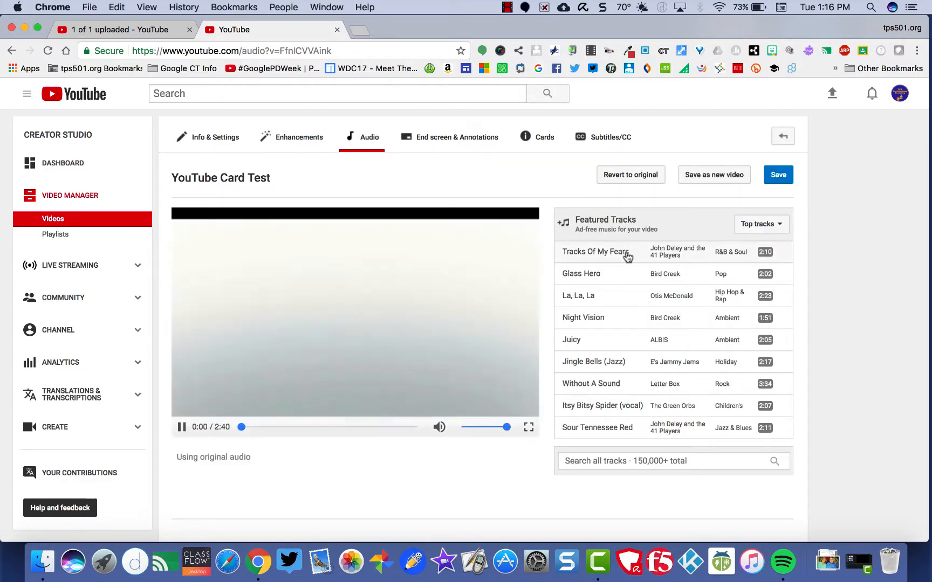
click(183, 426)
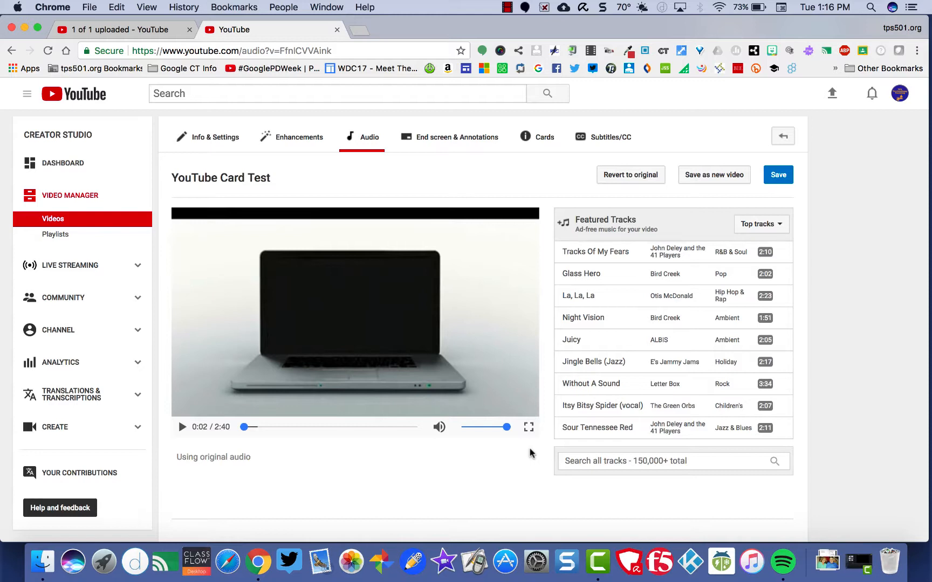
click(769, 226)
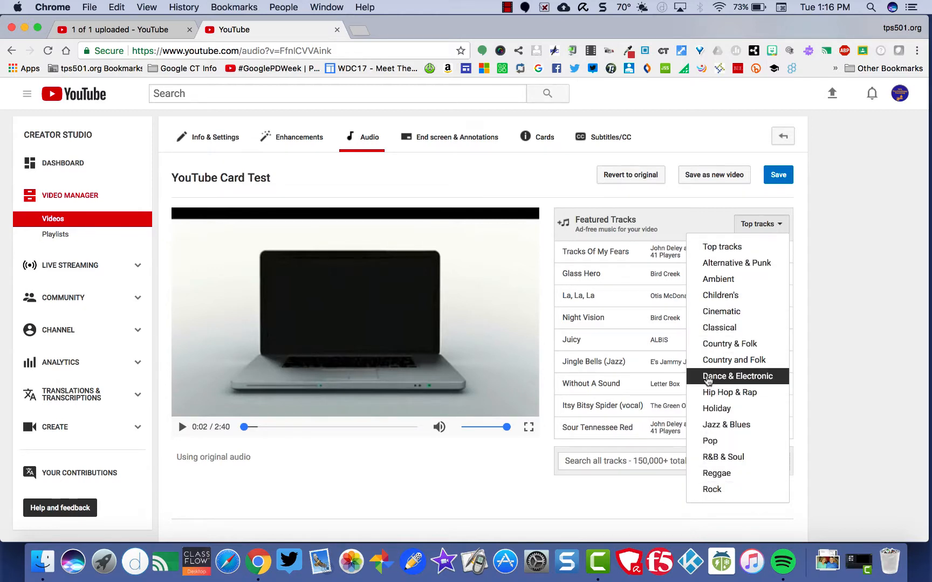
click(618, 501)
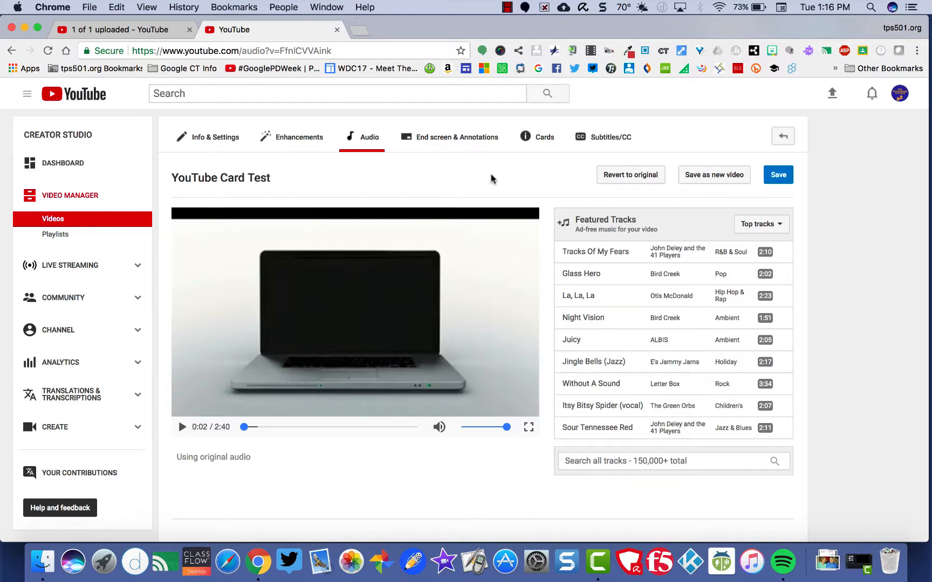
Open the End screen editor and play the video to about 2:21
click(463, 139)
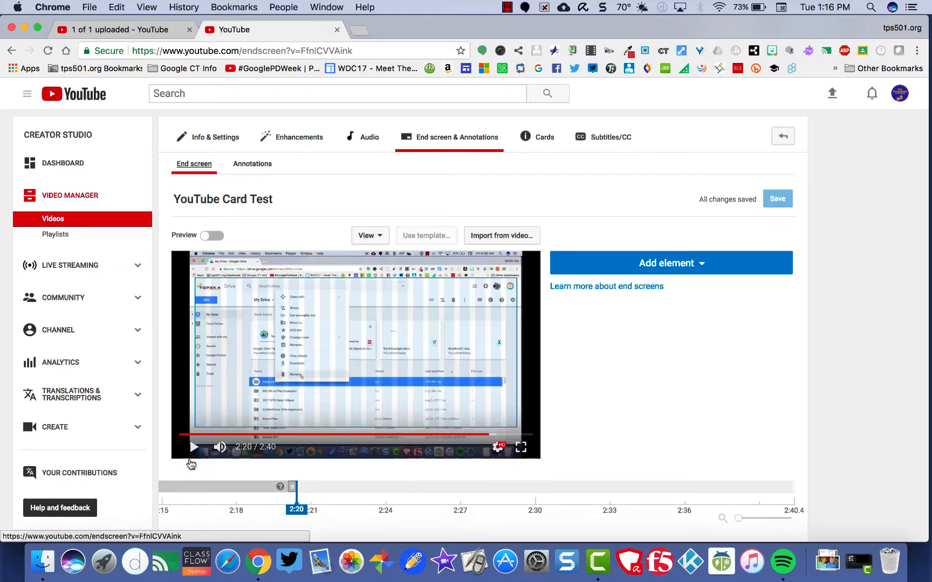
click(194, 446)
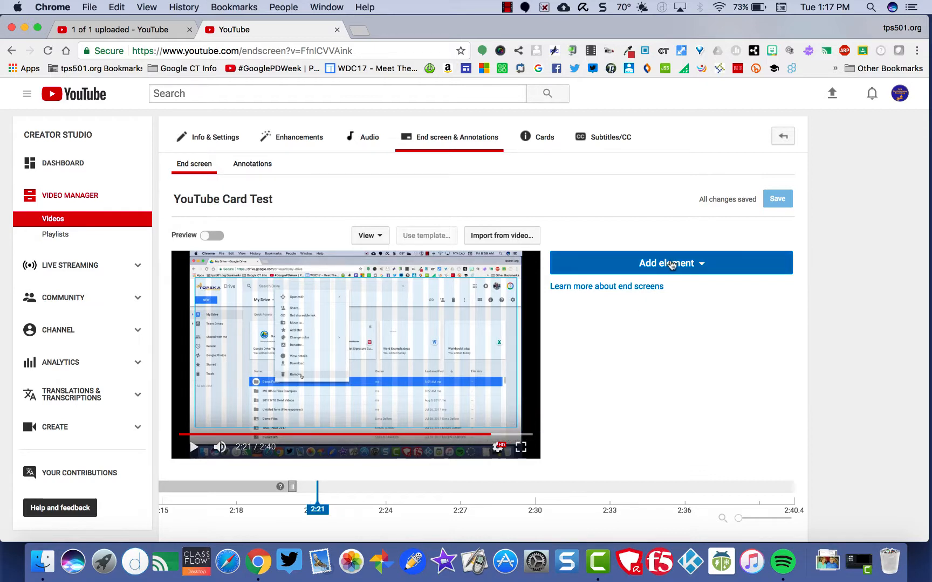
click(670, 264)
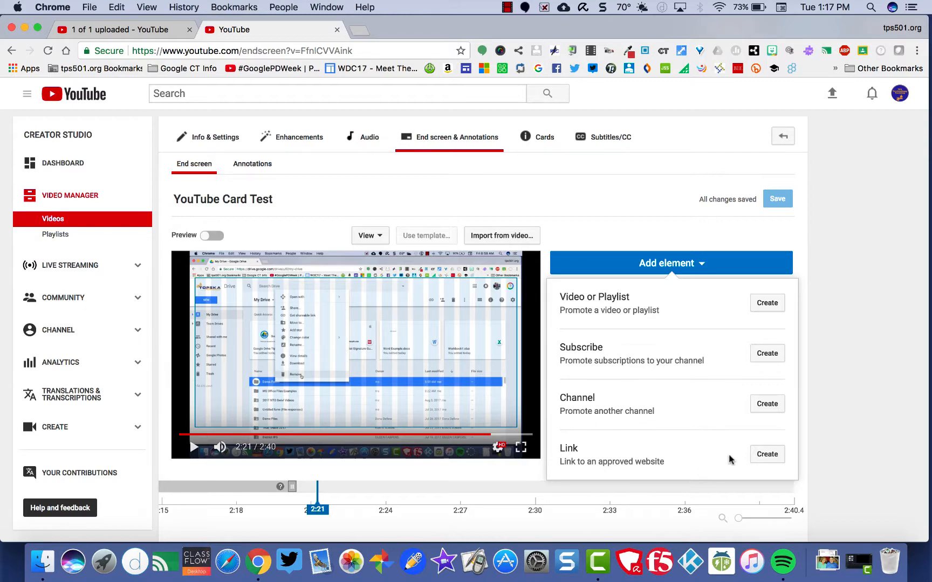
click(758, 454)
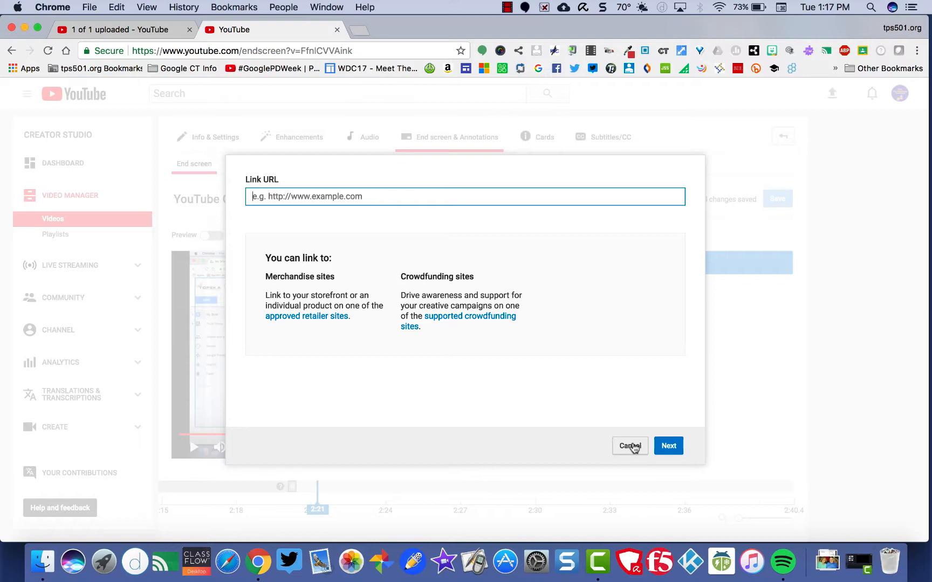
click(630, 446)
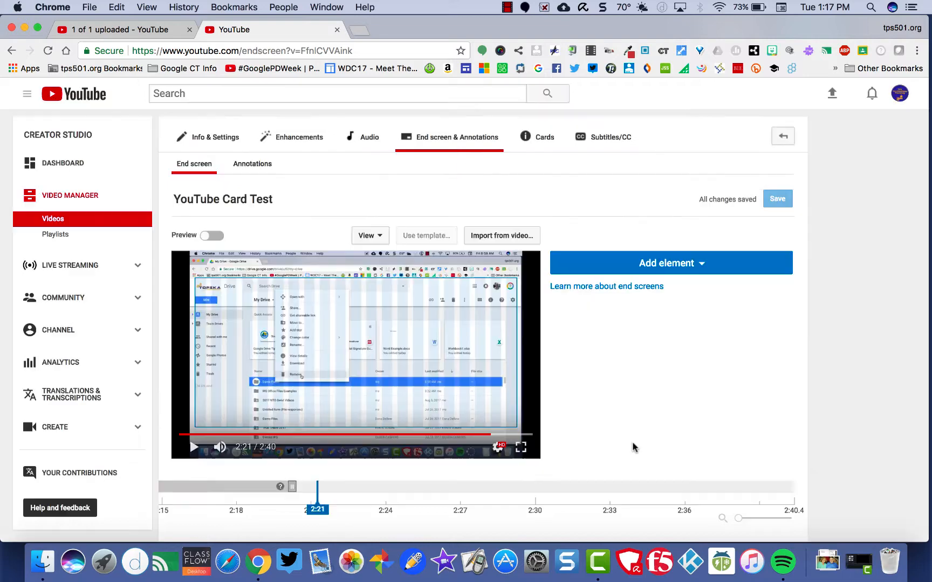
Add a Subscribe end screen element and move it to the video's upper right corner
click(711, 266)
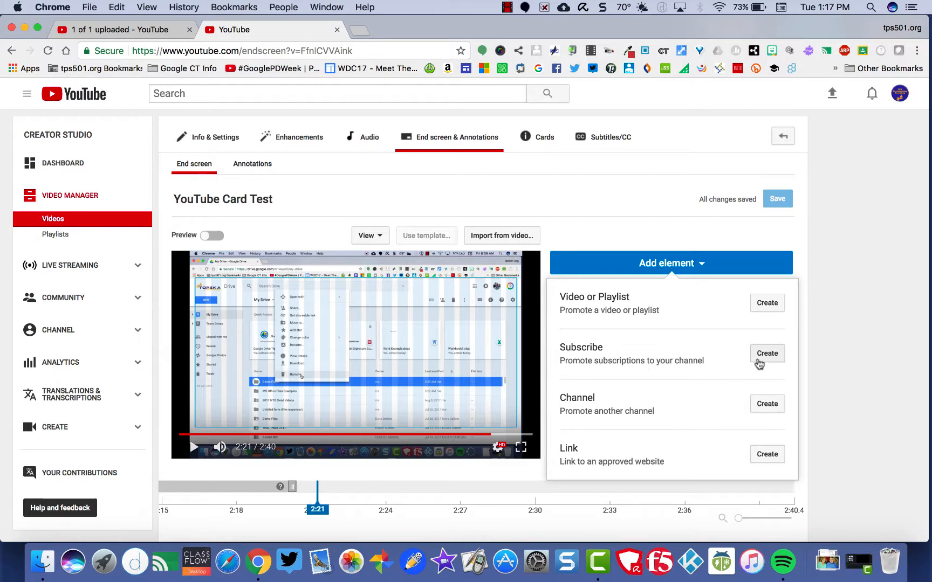
click(761, 359)
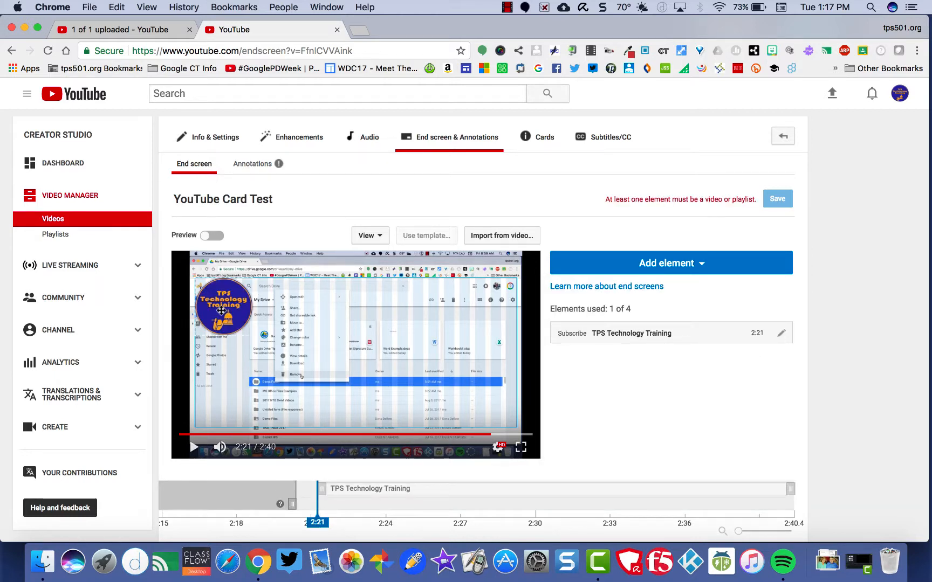
drag(221, 310, 485, 313)
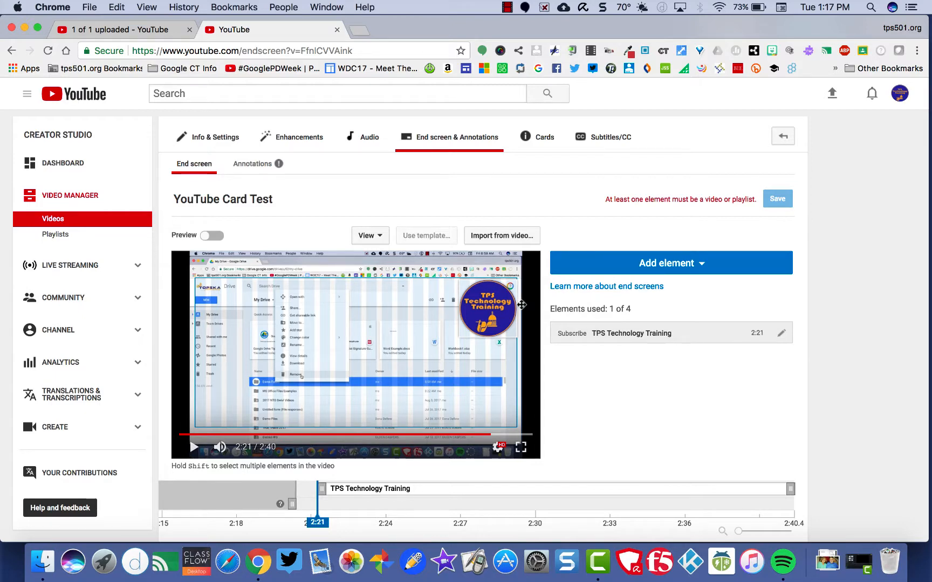
click(782, 334)
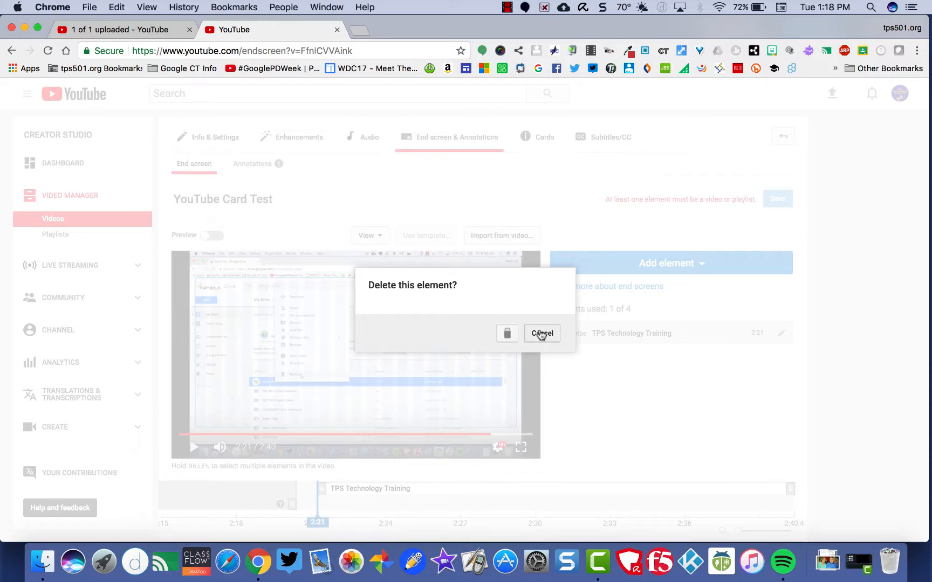
click(541, 334)
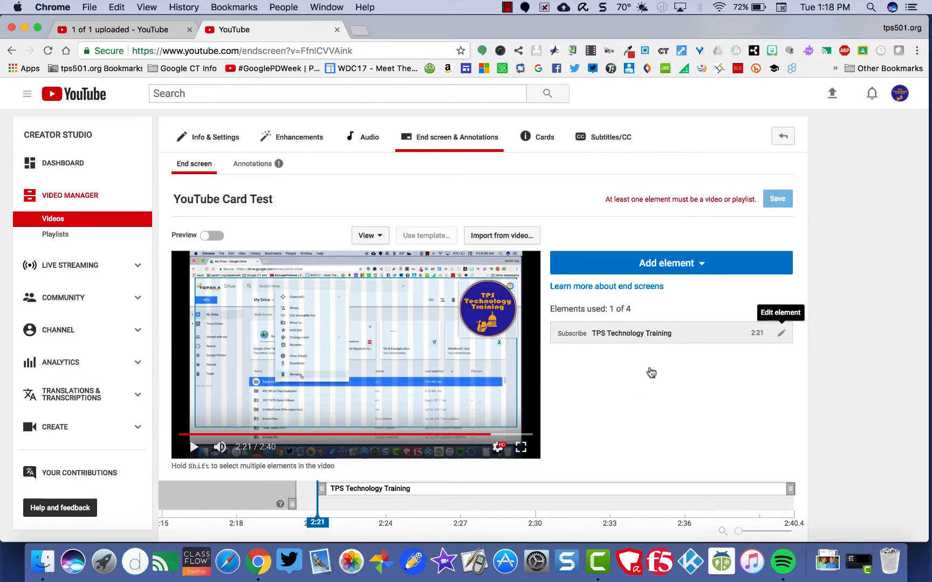
Review the end screen element types, then leave the end screen editor for the Cards editor without saving
click(666, 266)
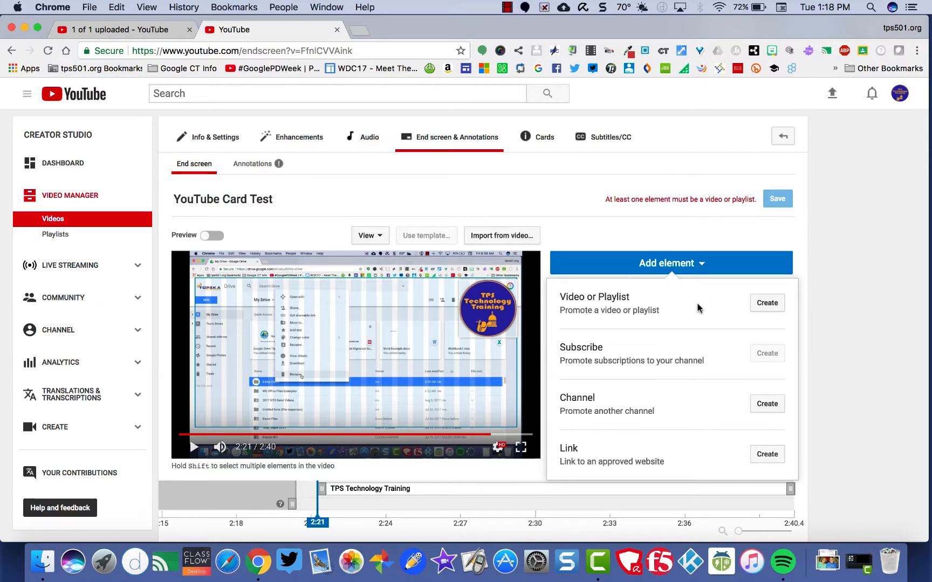
click(603, 241)
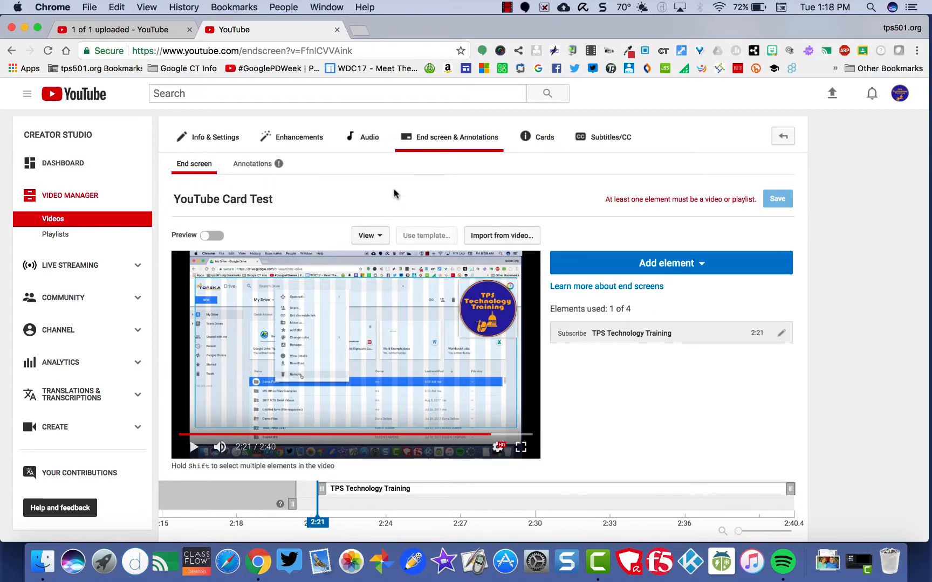
click(532, 137)
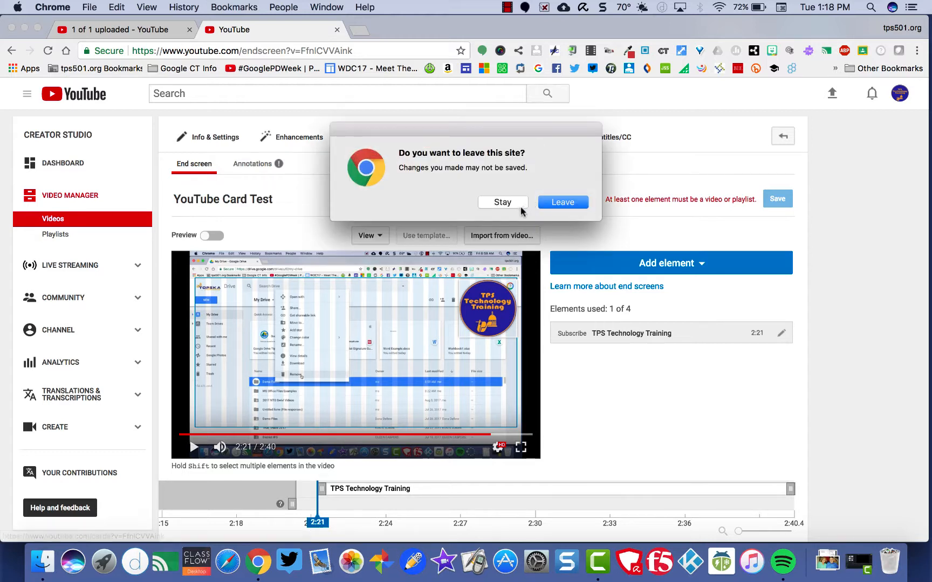
click(546, 203)
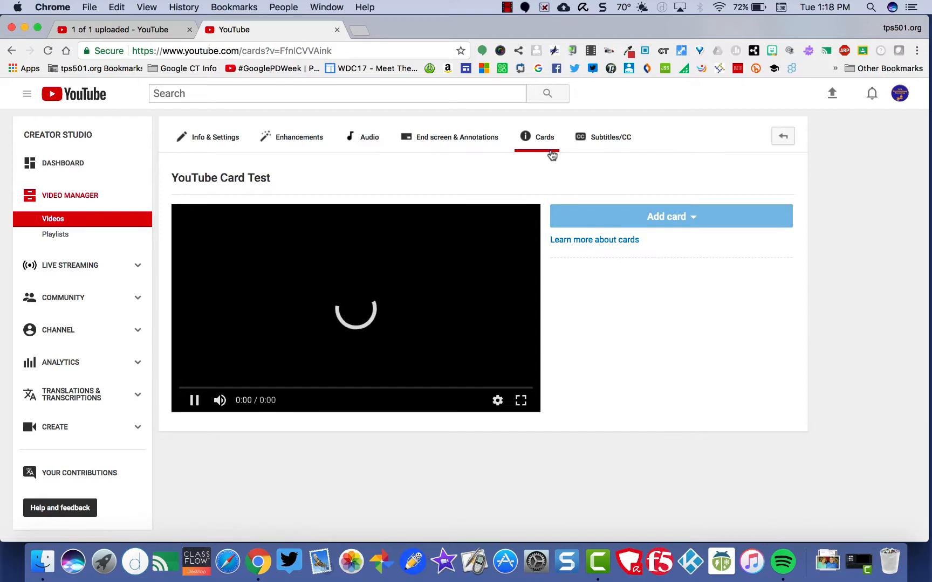
Create a poll card asking "Did you enjoy this video?" with the choices Yes and No
click(193, 404)
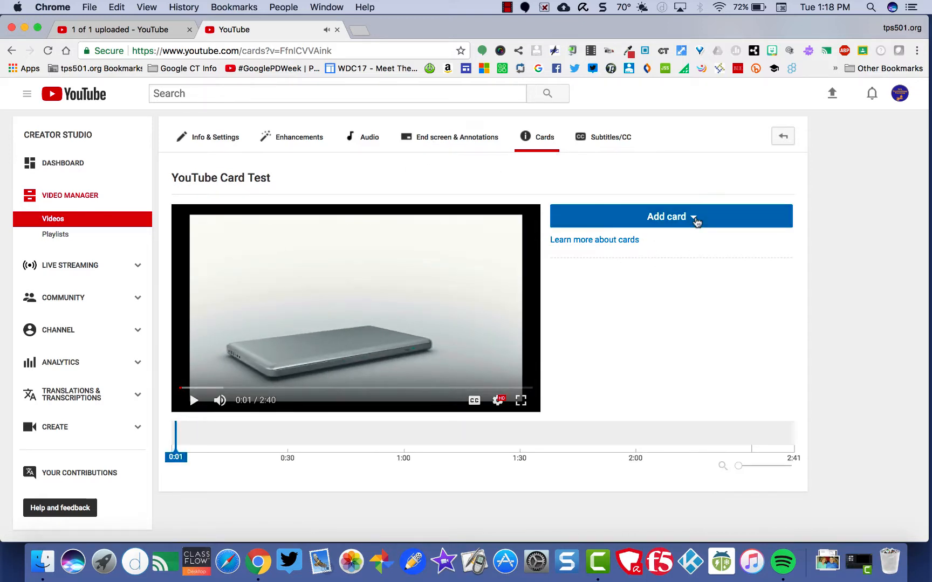
click(697, 221)
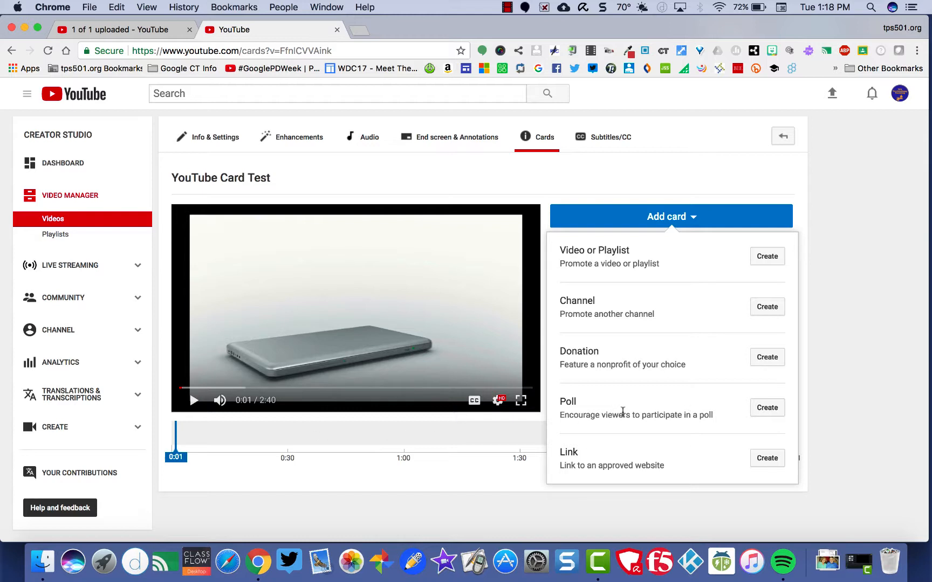
click(760, 413)
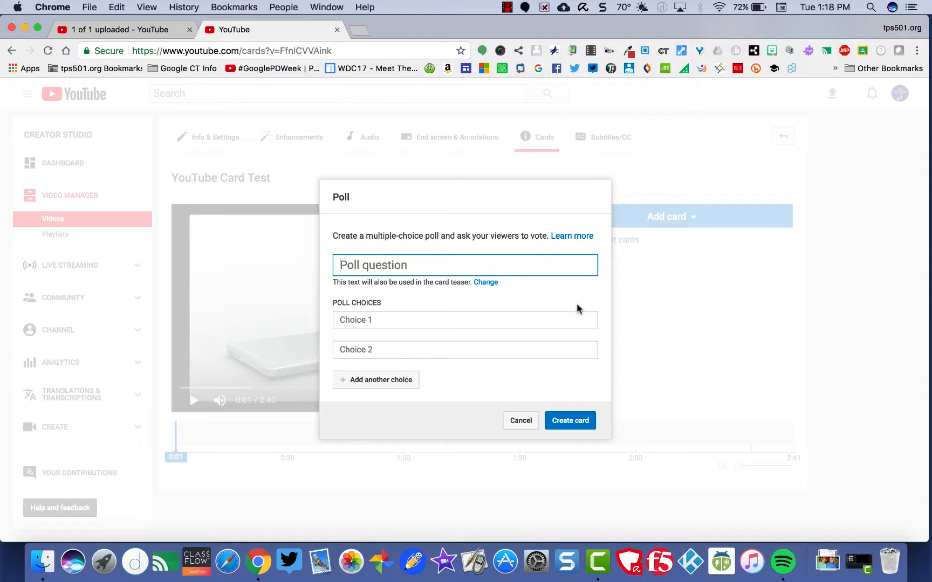
text(Dod y)
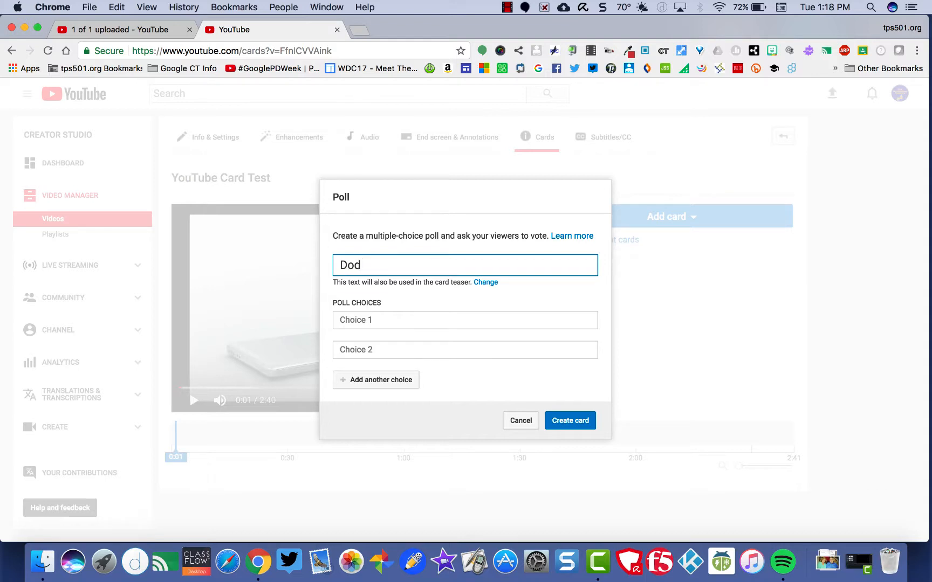
key(BackSpace)
key(BackSpace)
text(id y)
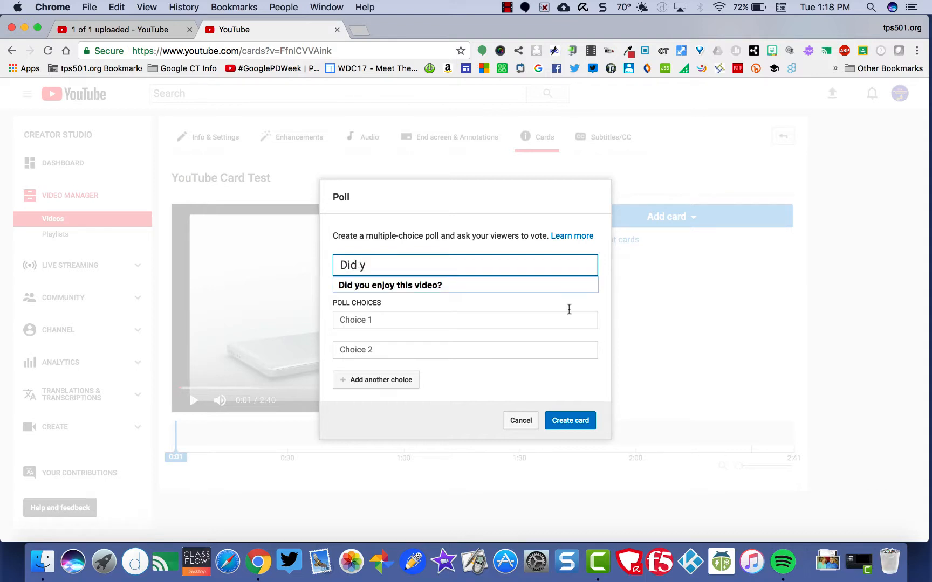
click(483, 284)
click(456, 319)
text(Yes)
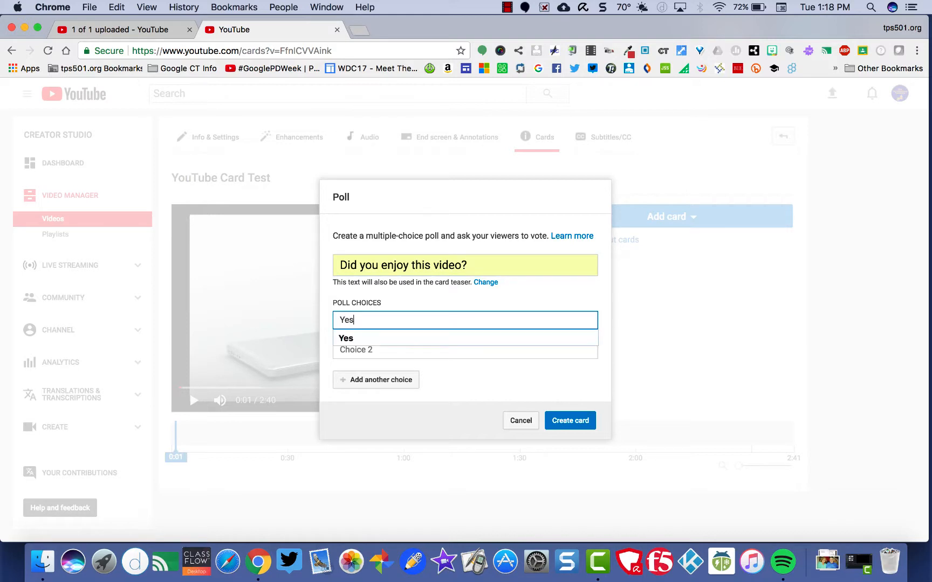
key(Tab)
text(No)
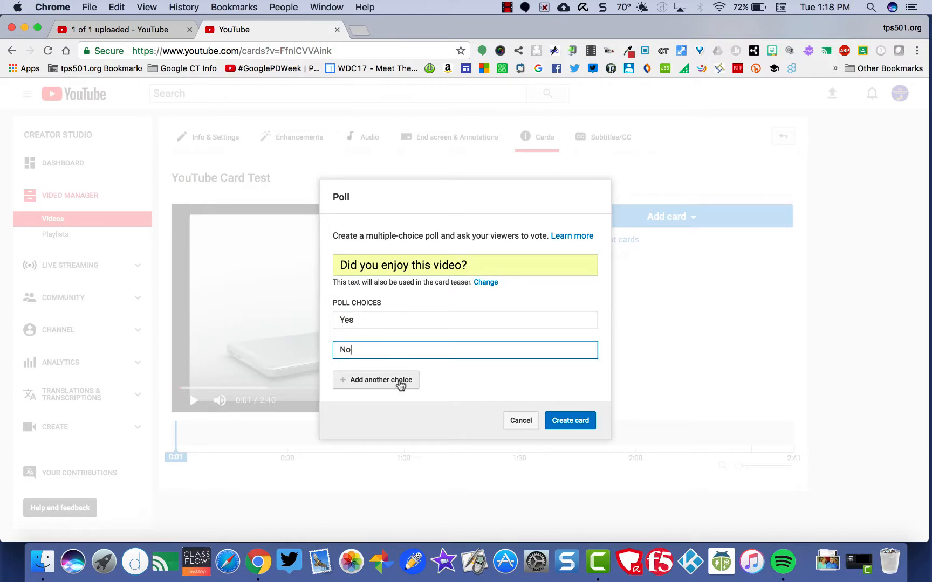
click(564, 420)
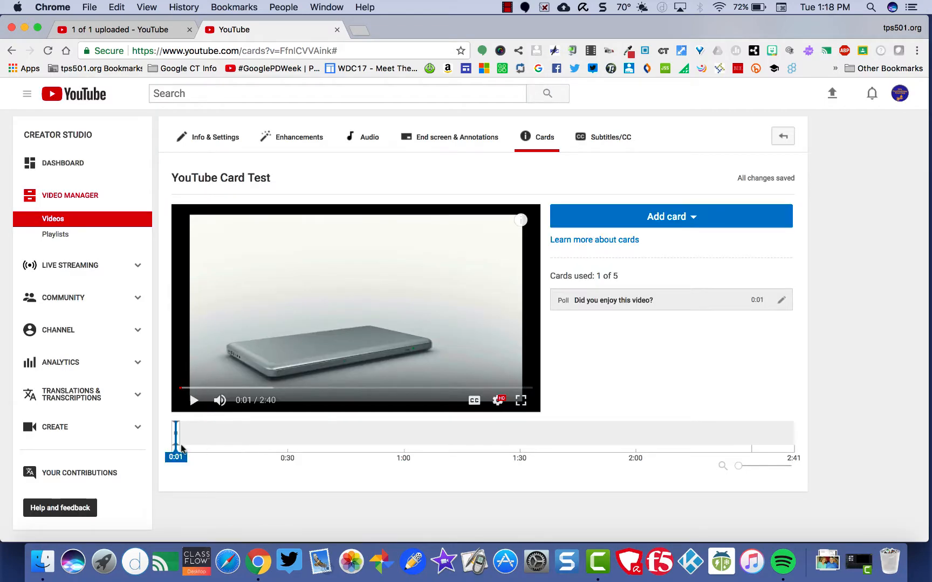
Move the poll card to about 0:04, then preview it by playing the video and voting Yes
mouse_move(182, 458)
mouse_down()
mouse_move(210, 457)
mouse_move(186, 442)
mouse_move(182, 457)
mouse_move(171, 457)
mouse_up()
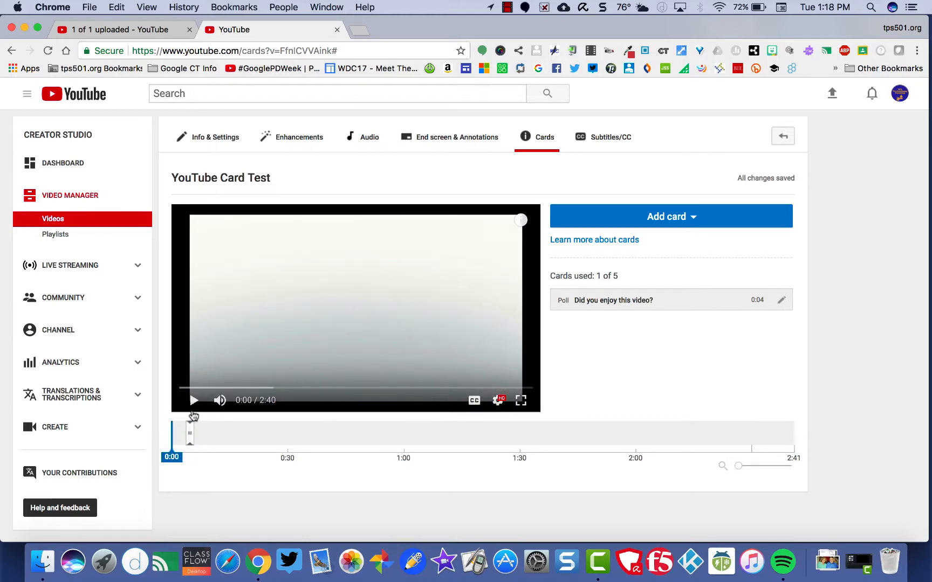
click(194, 401)
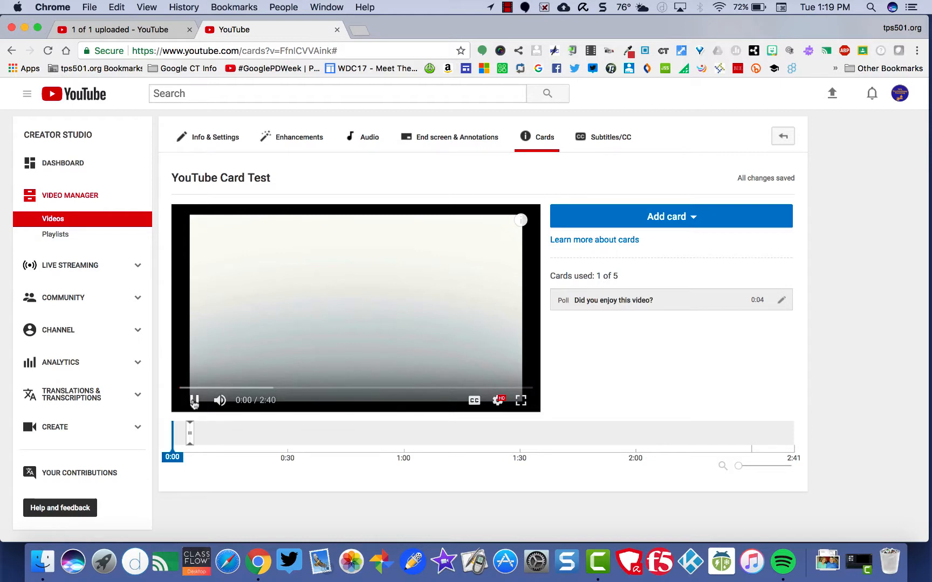
click(521, 221)
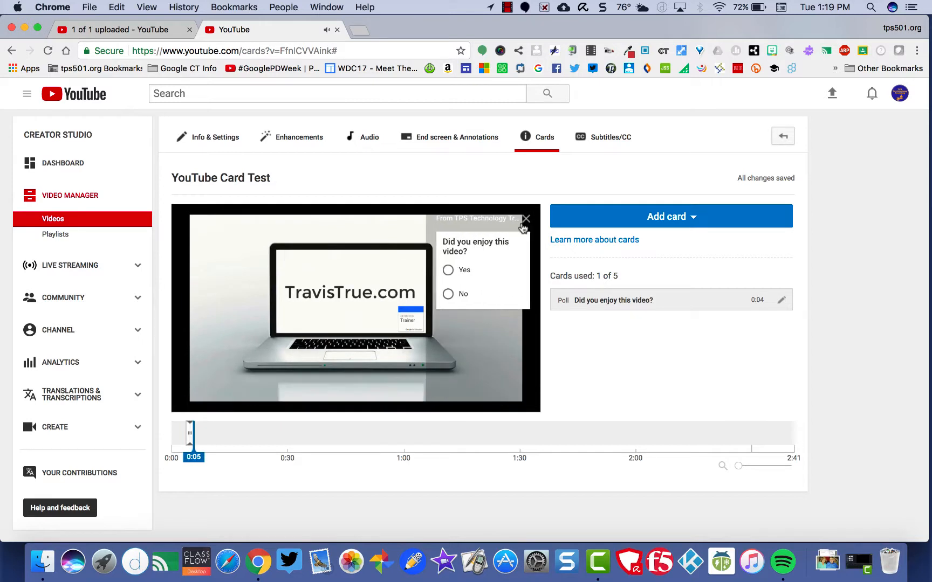
click(447, 270)
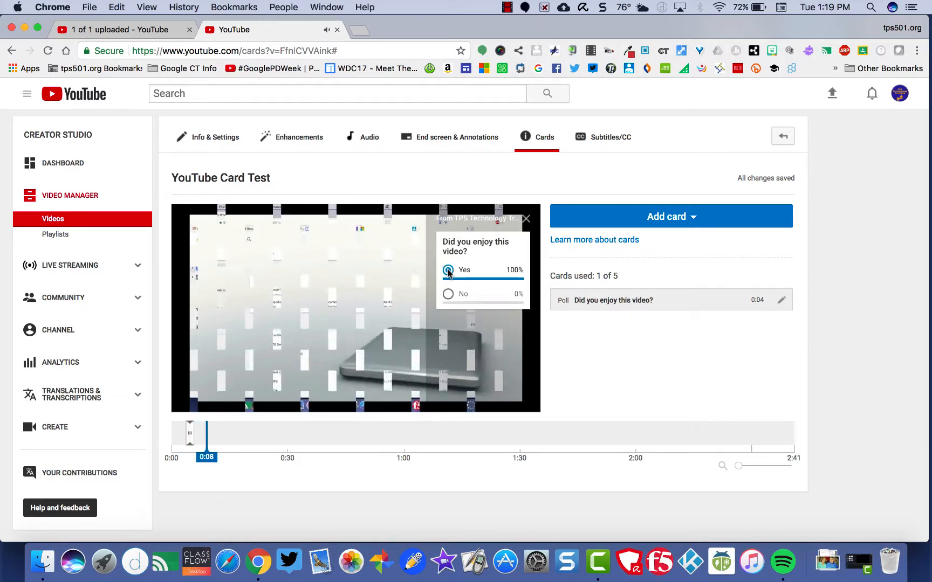
click(526, 220)
click(522, 221)
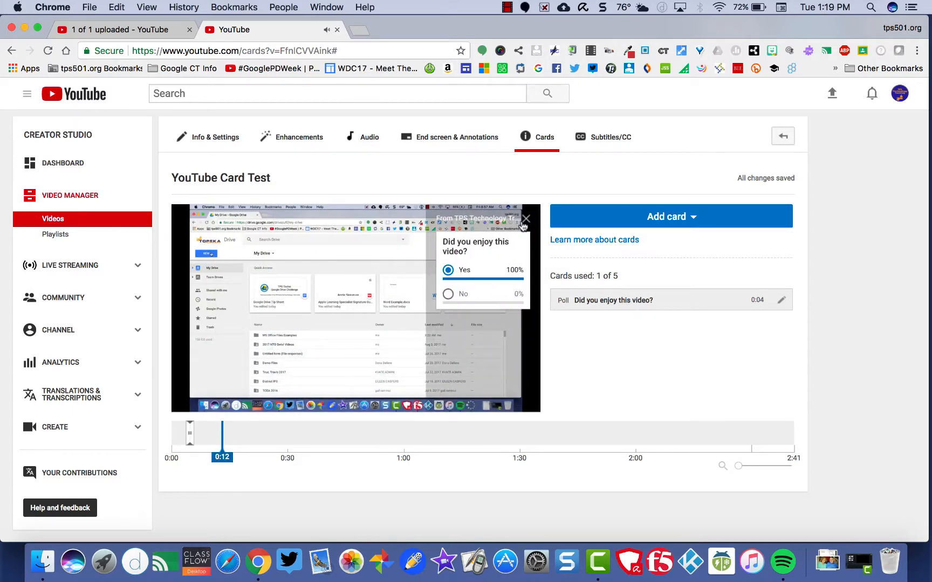
click(526, 220)
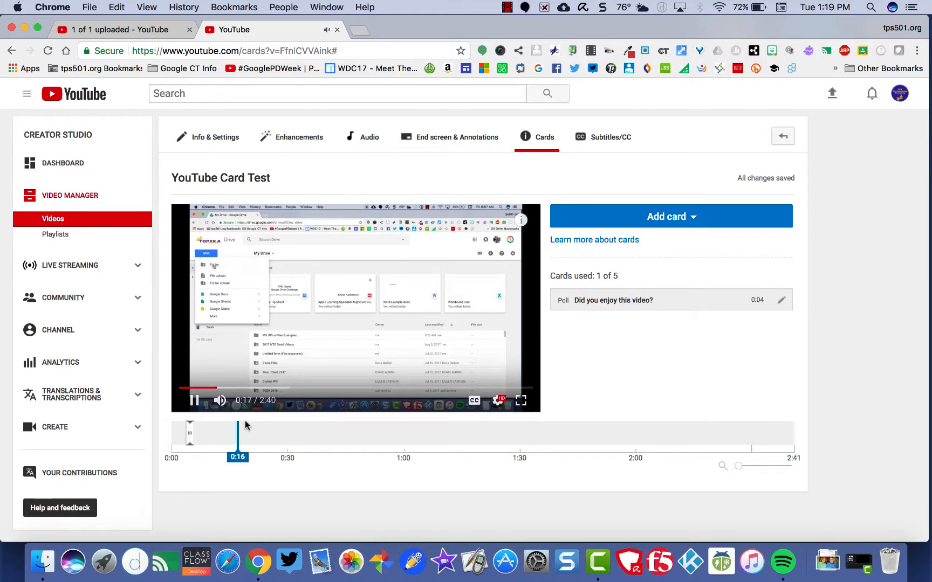
Add a second poll card at 0:18 asking "Is this part helpful" with the choices yes and no
click(192, 398)
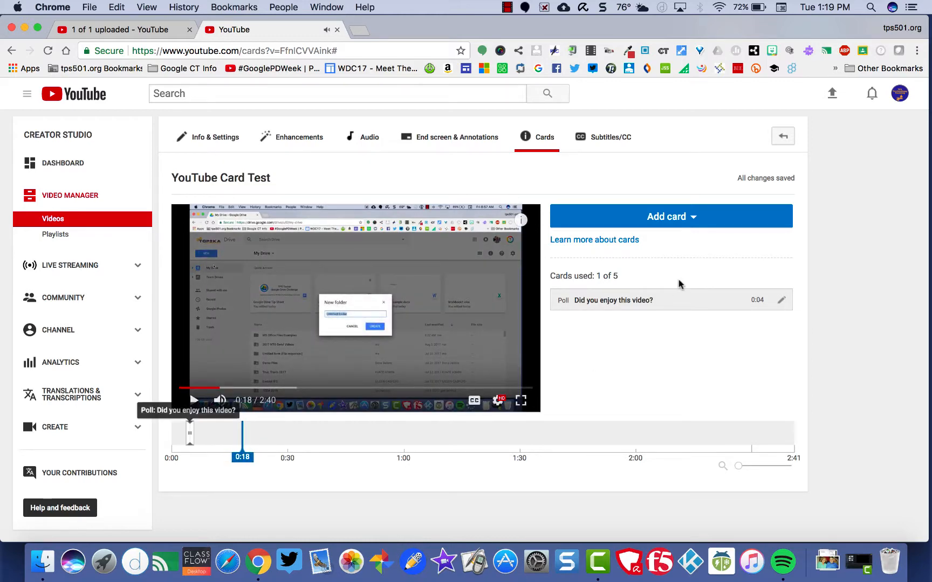
click(686, 225)
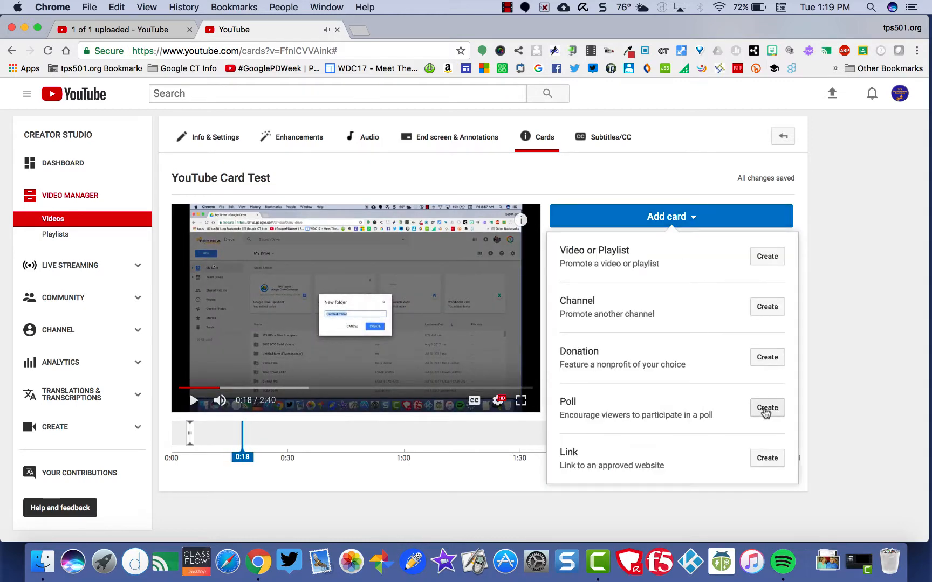
click(766, 412)
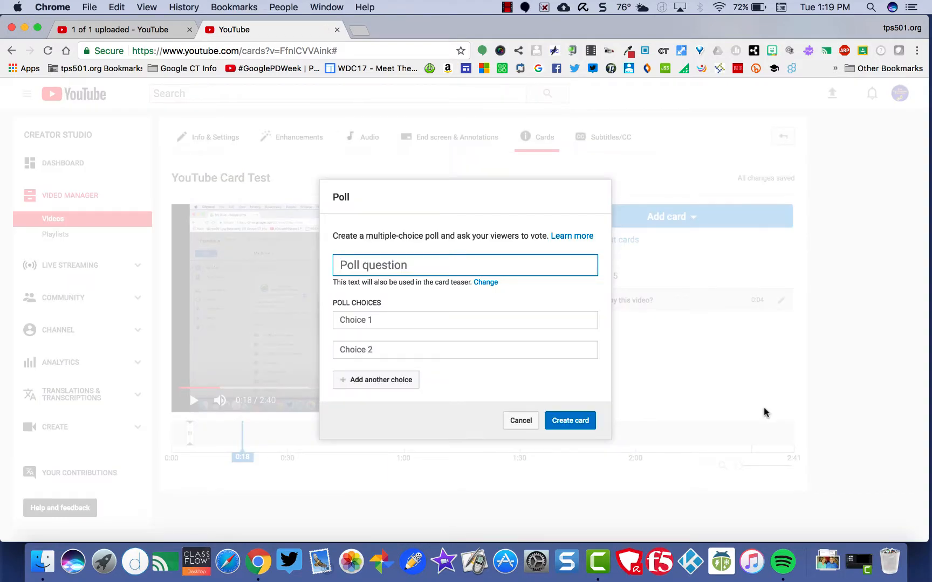
text(Is this)
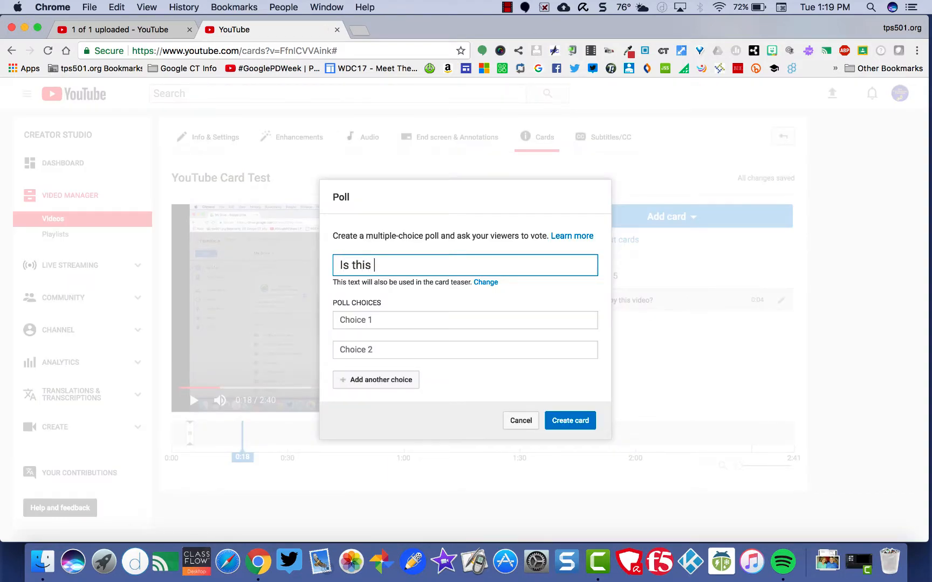
text( part helpful)
key(Tab)
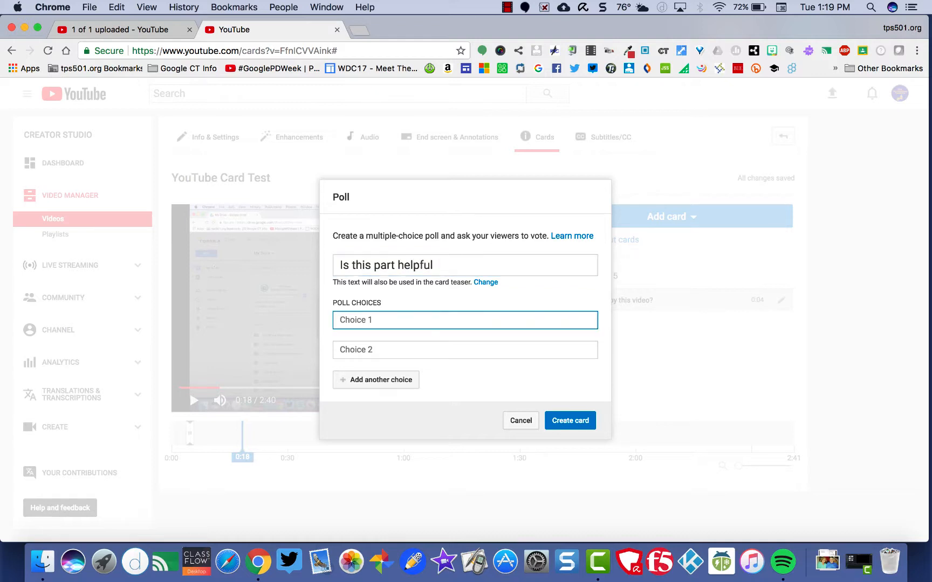
text(yes)
key(Tab)
text(n)
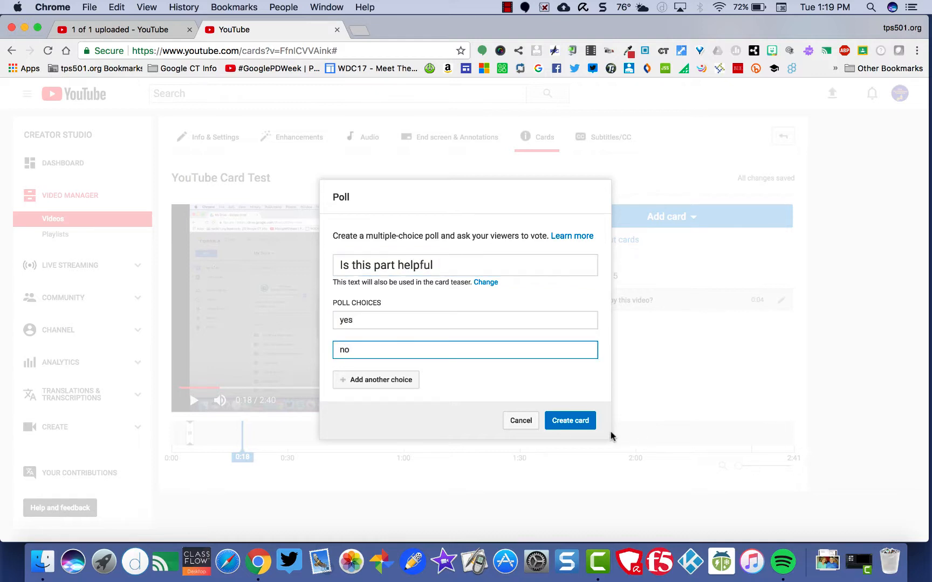
click(587, 427)
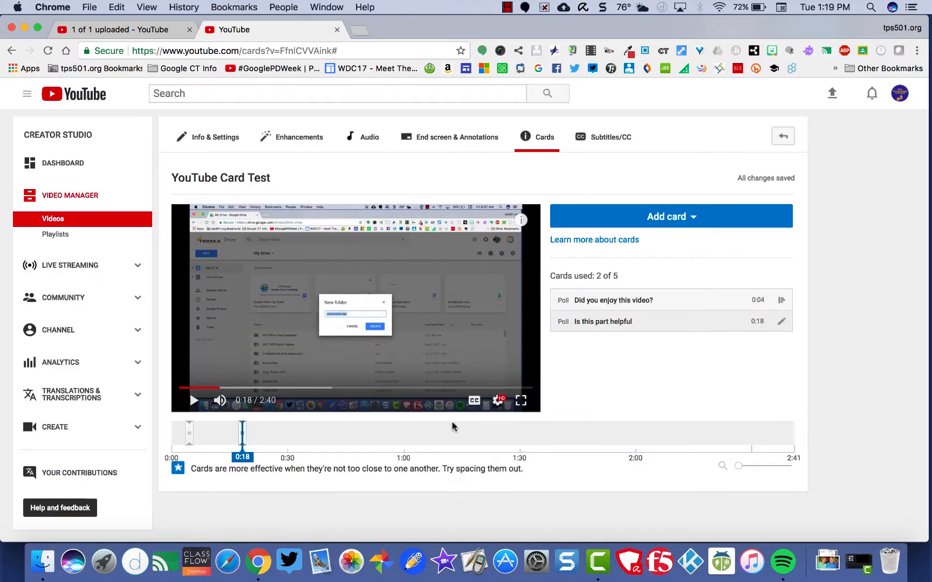
Preview both poll cards by replaying the video from the start and opening the card panel
drag(243, 457, 185, 455)
click(193, 400)
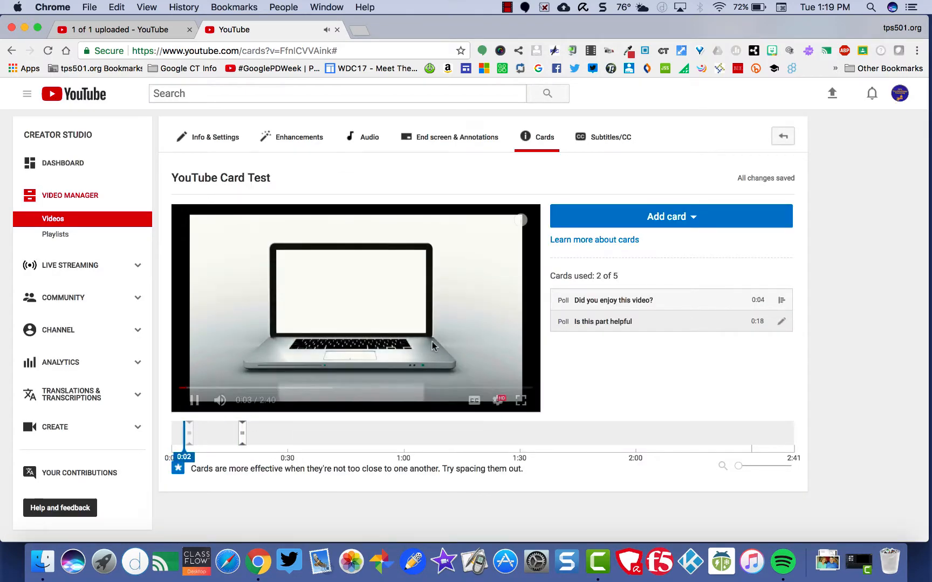
click(520, 221)
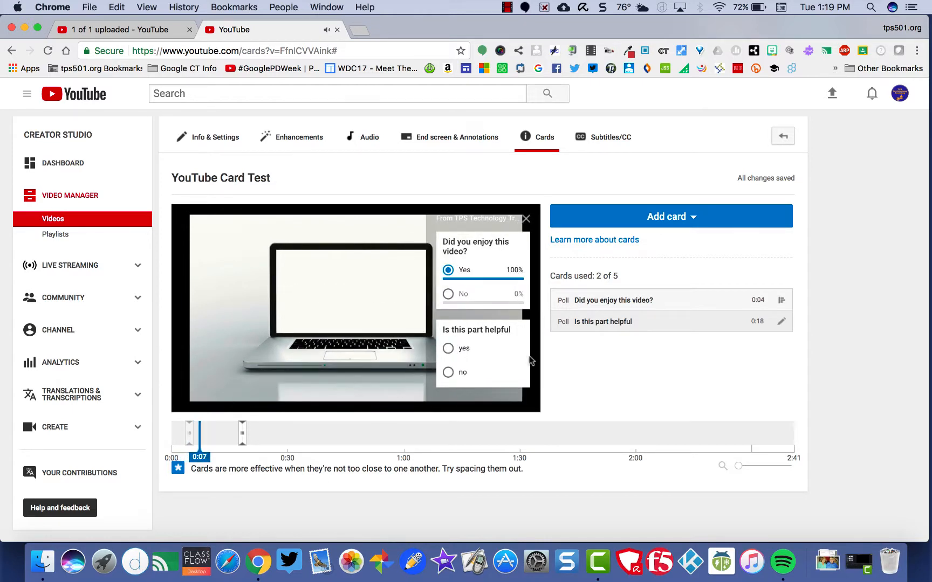
click(526, 218)
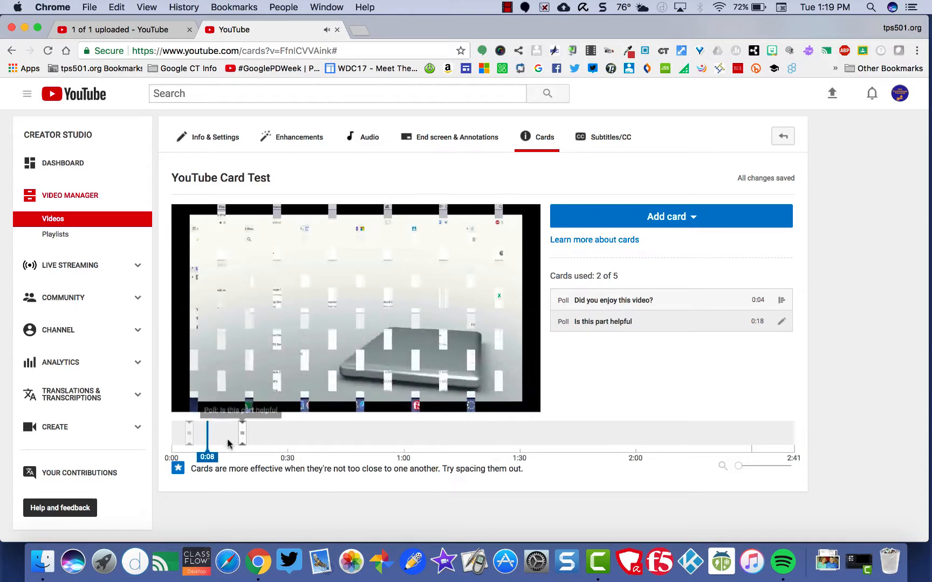
drag(214, 457, 222, 456)
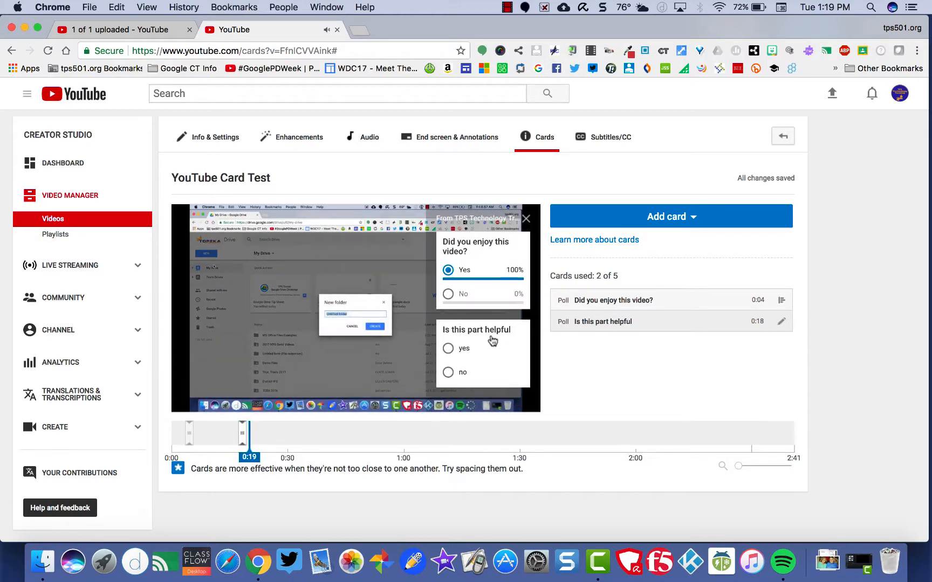
click(526, 219)
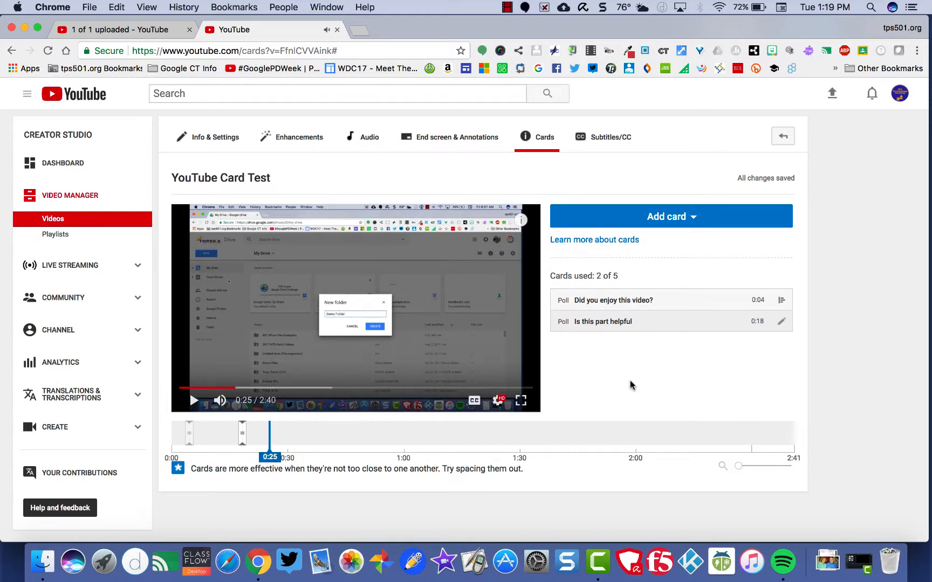
click(667, 217)
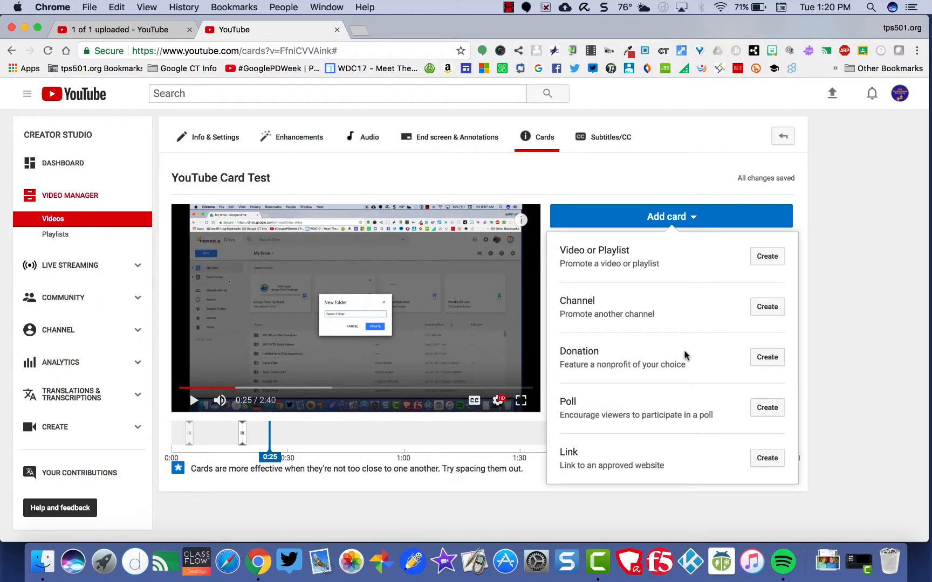
click(767, 458)
click(629, 446)
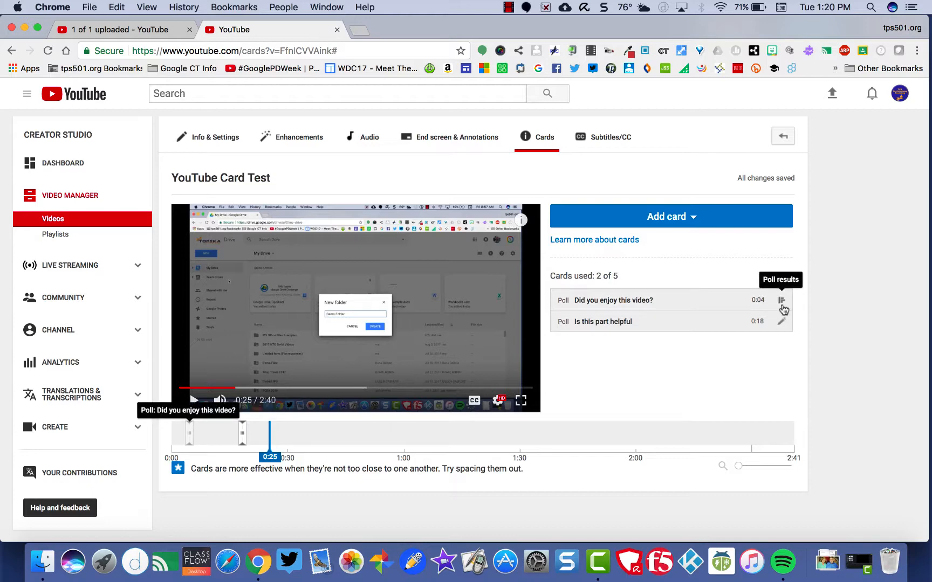
View the results of the "Did you enjoy this video?" poll, then open the Subtitles/CC editor
click(782, 301)
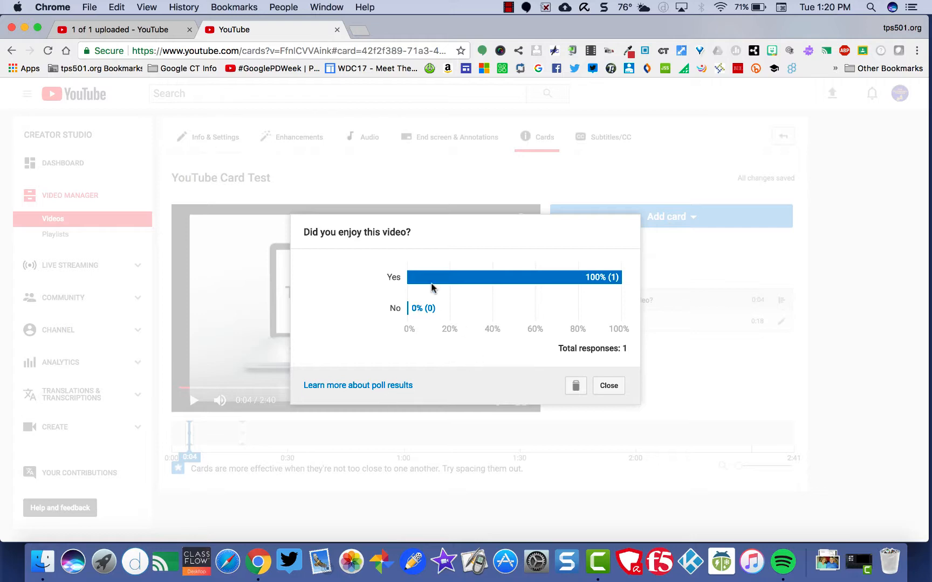
click(610, 386)
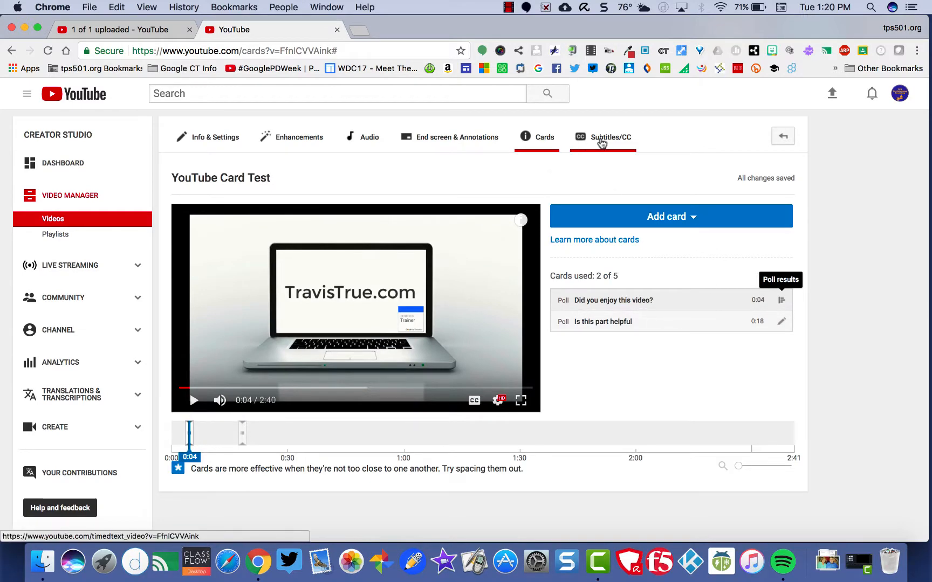
click(602, 141)
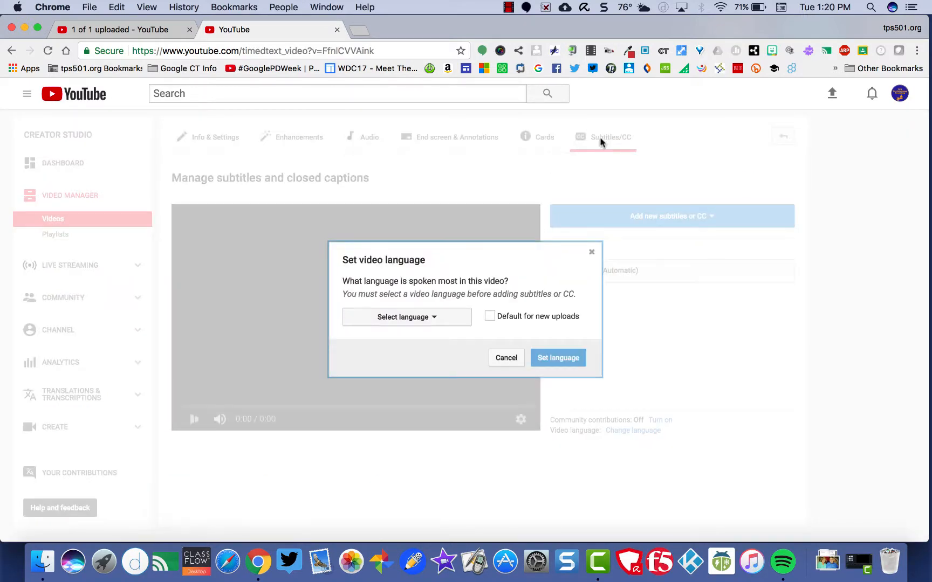
Set the video language to English, then browse the languages offered for adding new subtitles or CC
click(389, 320)
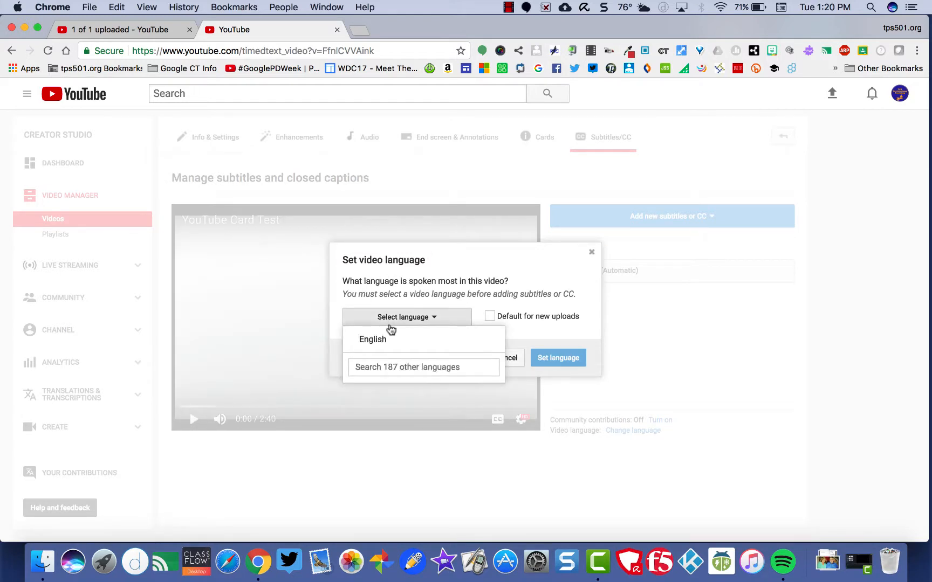
click(372, 339)
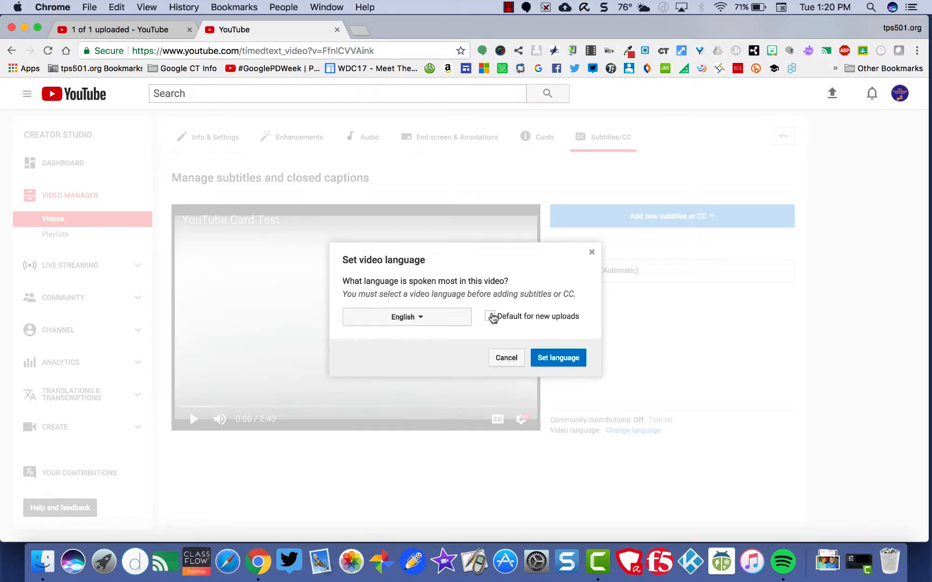
click(544, 358)
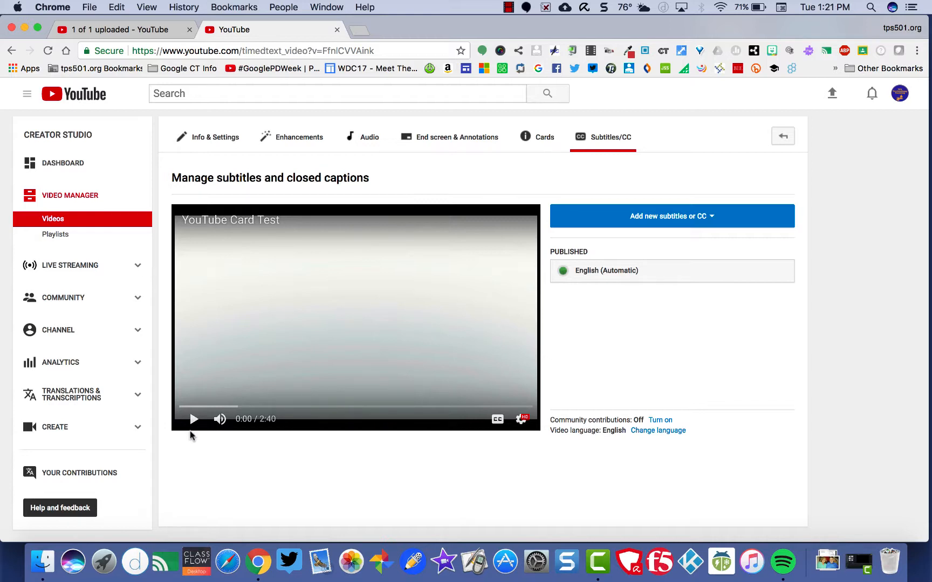
click(666, 221)
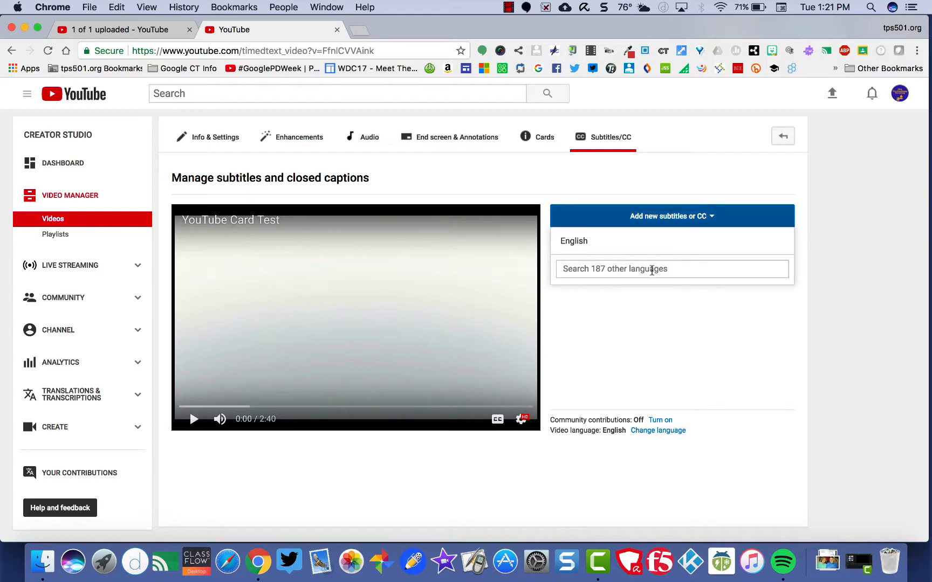
click(672, 345)
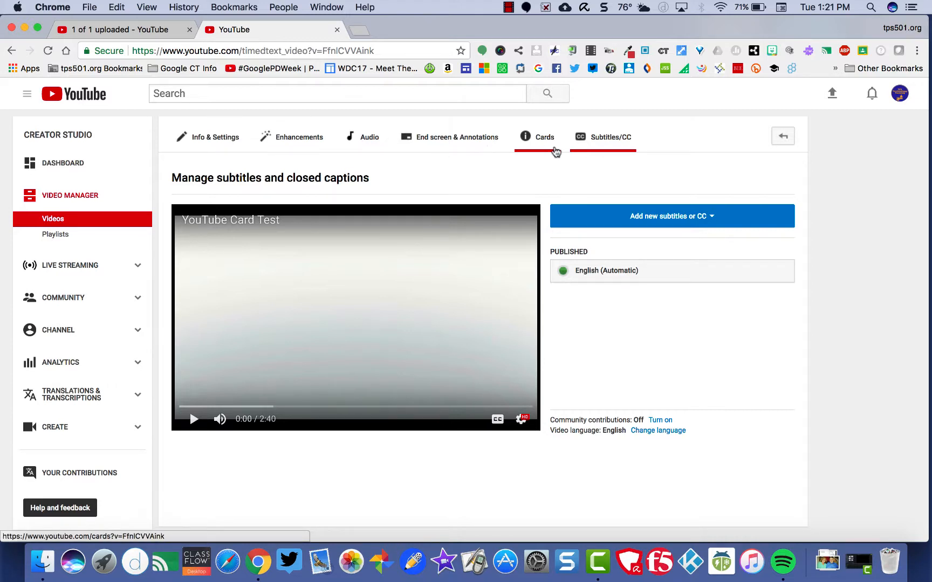
click(509, 8)
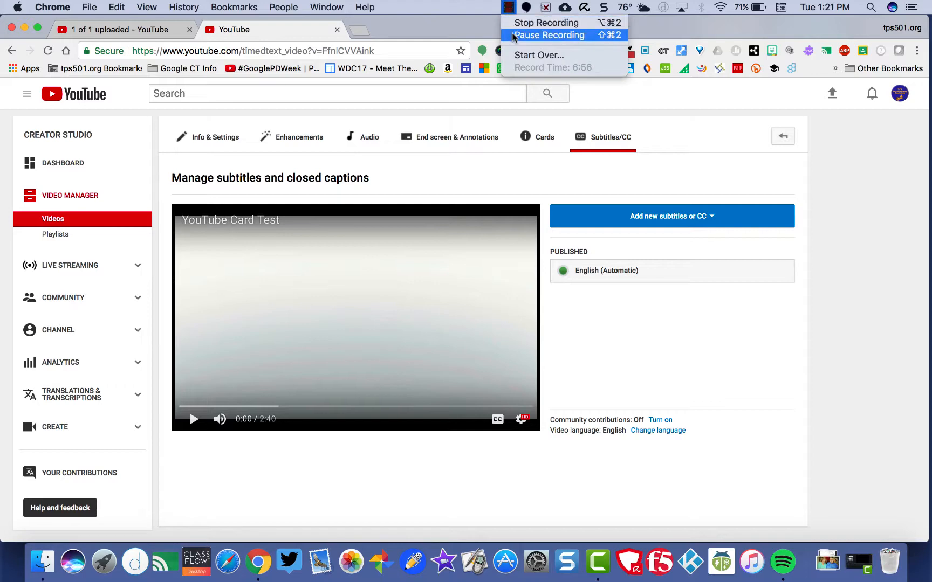
click(518, 23)
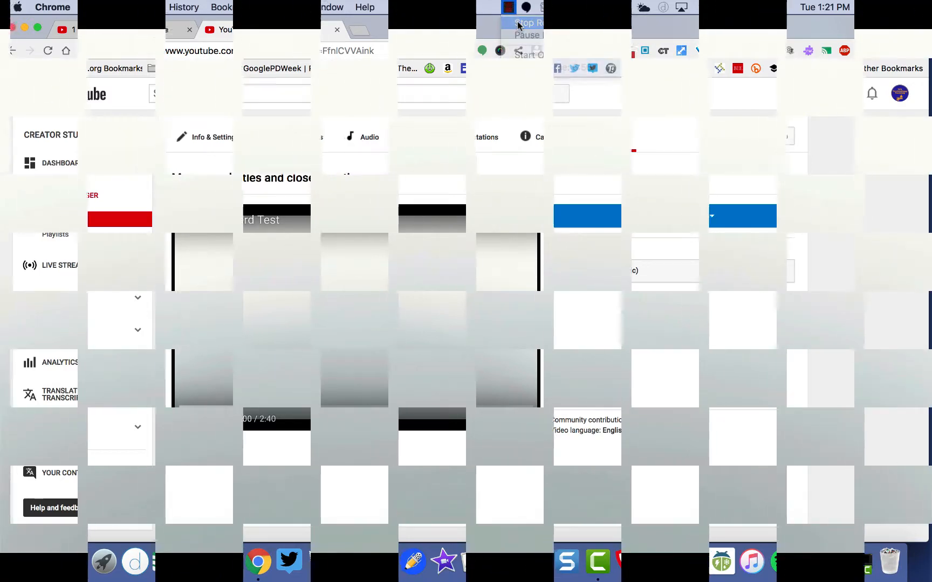